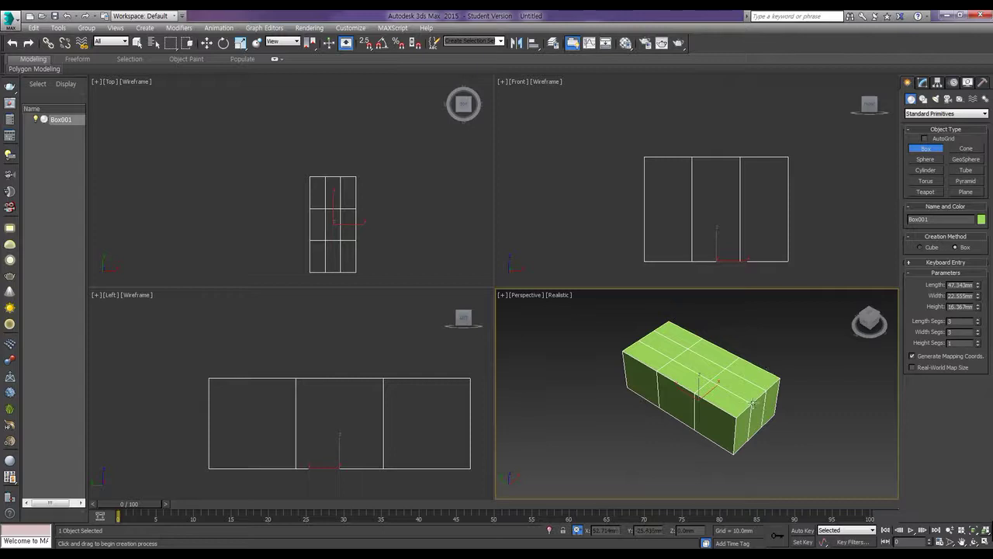
Step: Set the box's length to 60 mm, width to 10 mm and height to 28 mm
key(w)
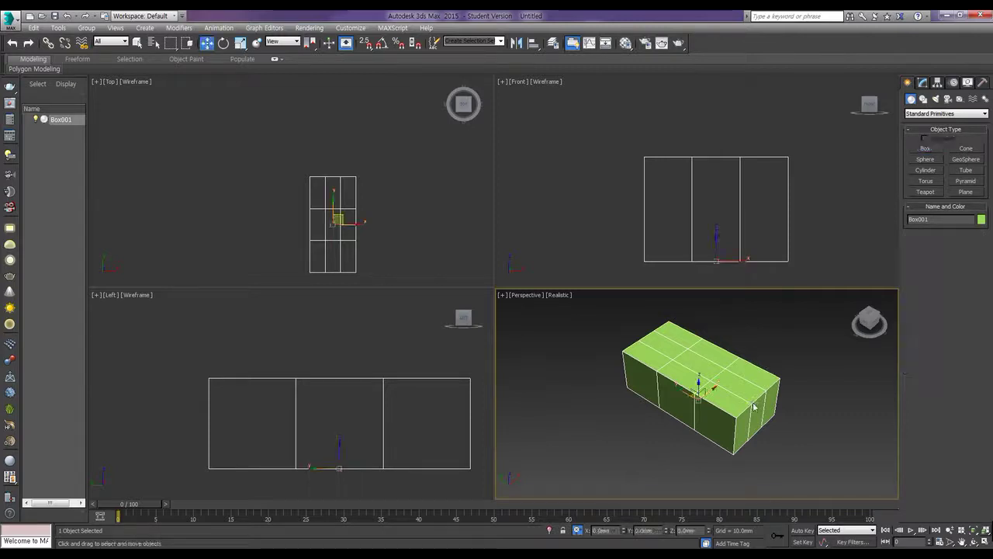
click(922, 82)
double_click(959, 217)
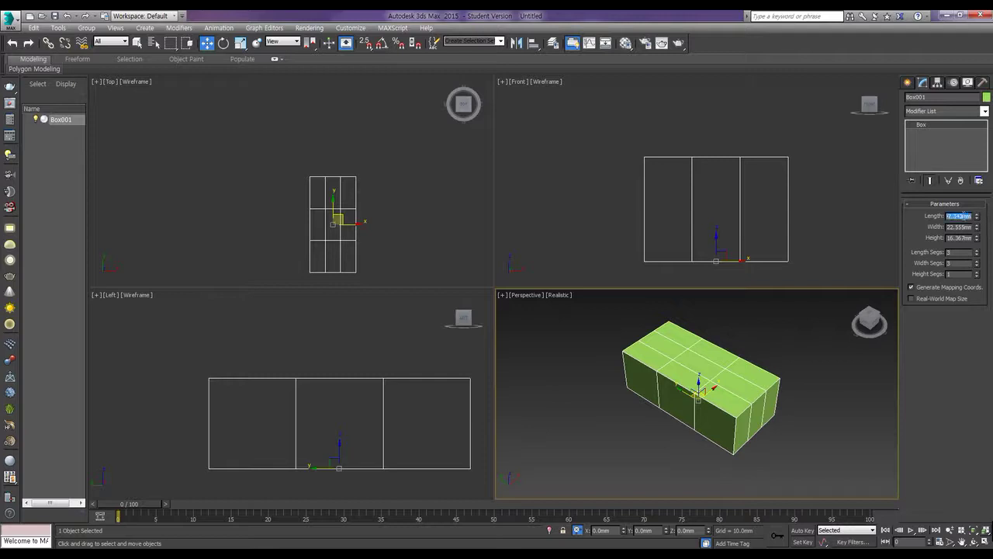
text(60)
key(Tab)
text(30)
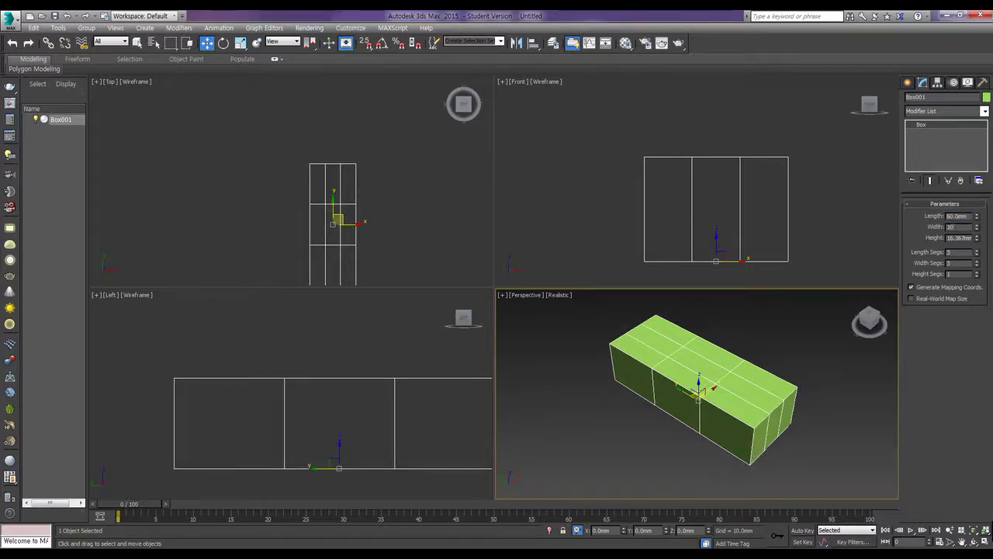
key(Tab)
text(20)
key(Tab)
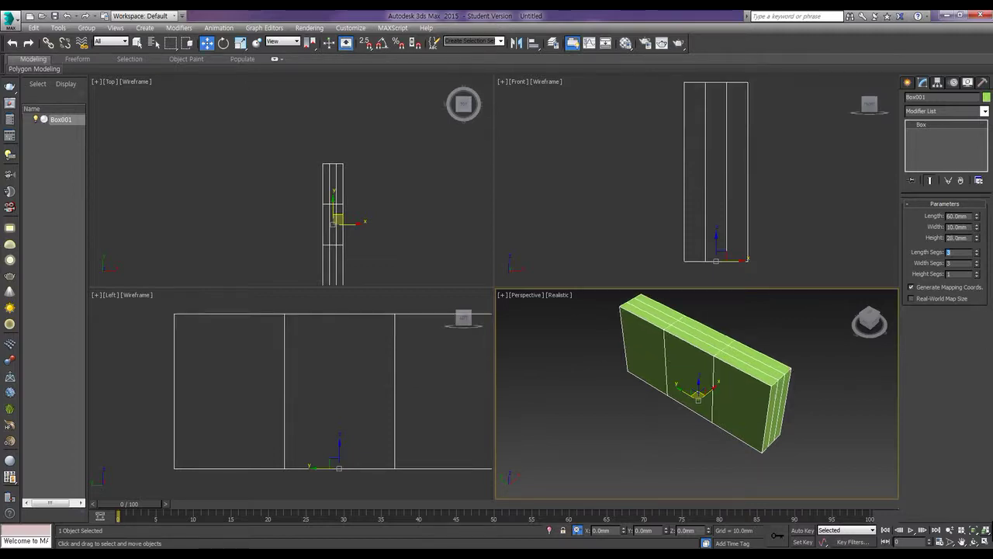
Step: Set the box's segments to 3 along the length, 1 along the width and 3 along the height
key(Tab)
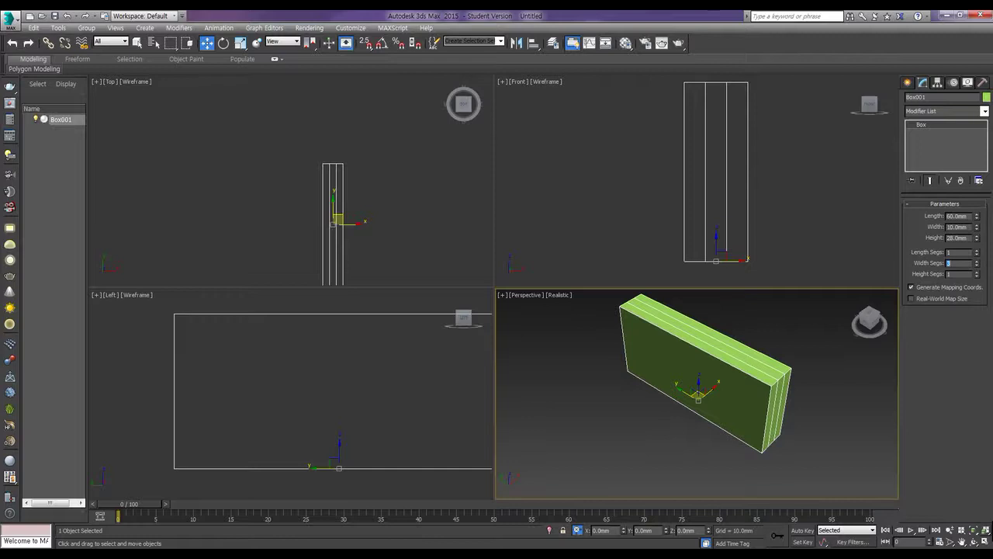
text(3)
key(Tab)
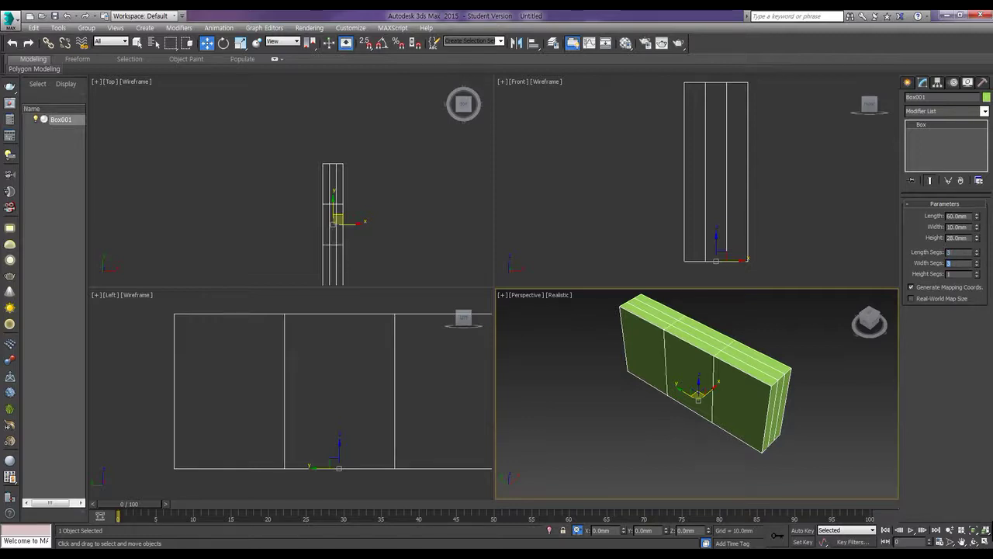
text(1)
key(Tab)
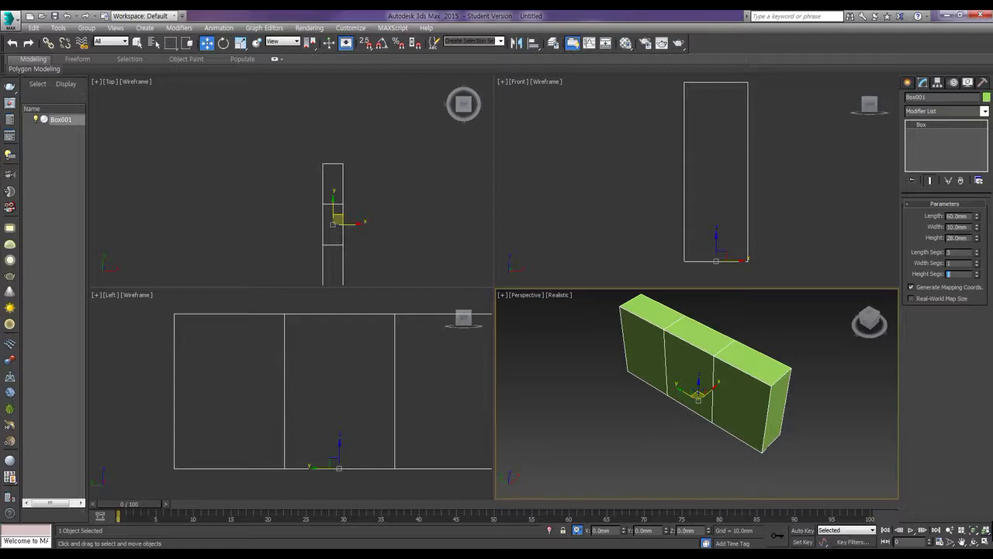
text(3)
key(Return)
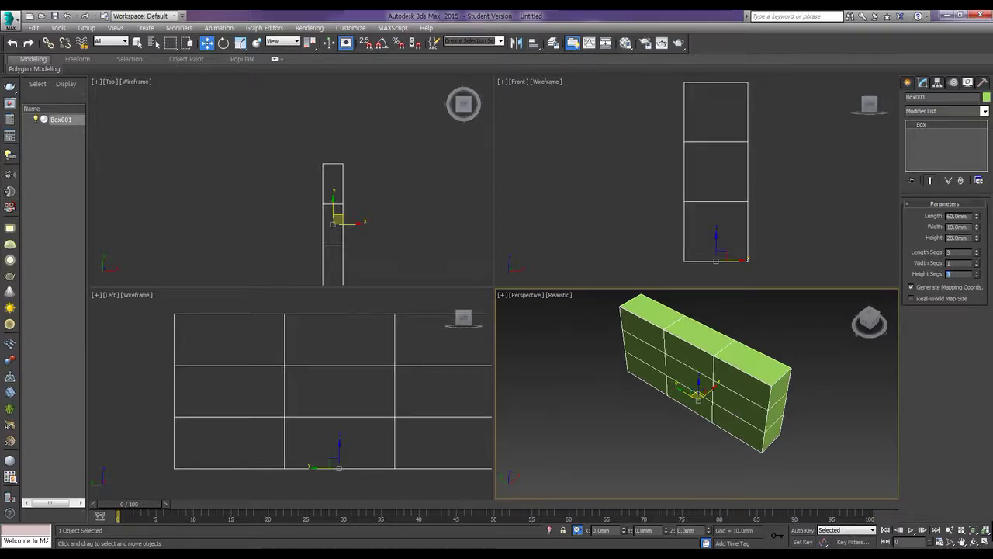
Step: Convert the box to an Editable Poly and deselect it
alt+middle_drag(722, 391, 689, 403)
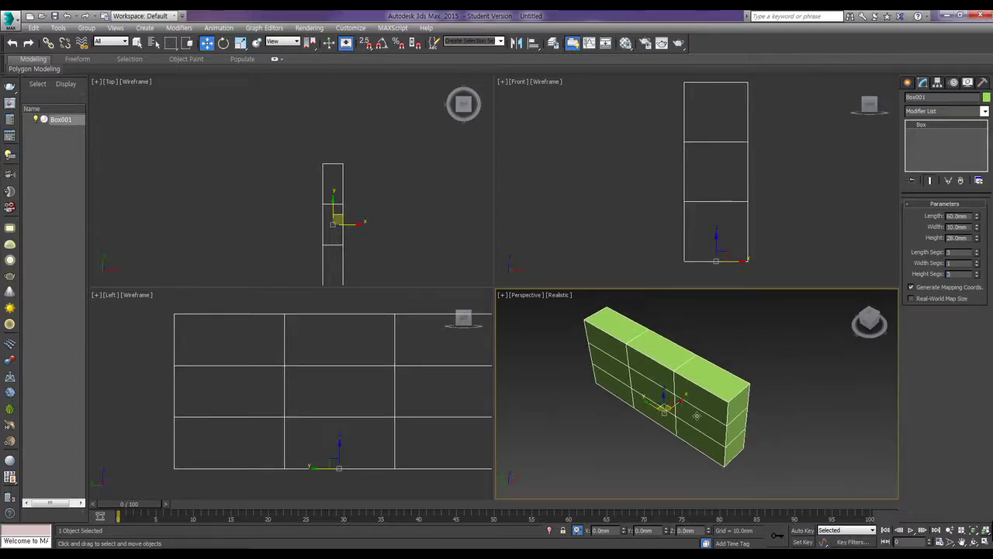
right_click(699, 391)
mouse_move(775, 496)
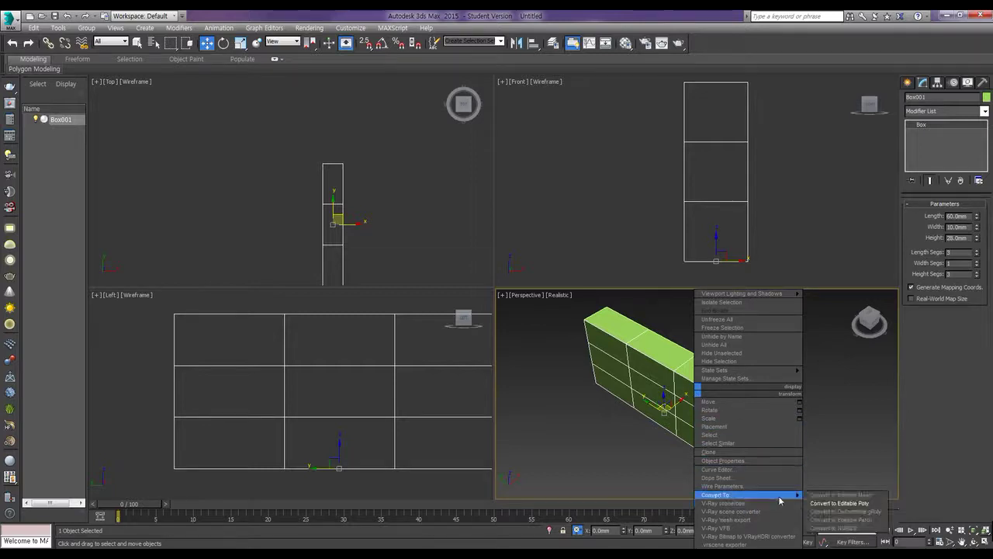
click(840, 502)
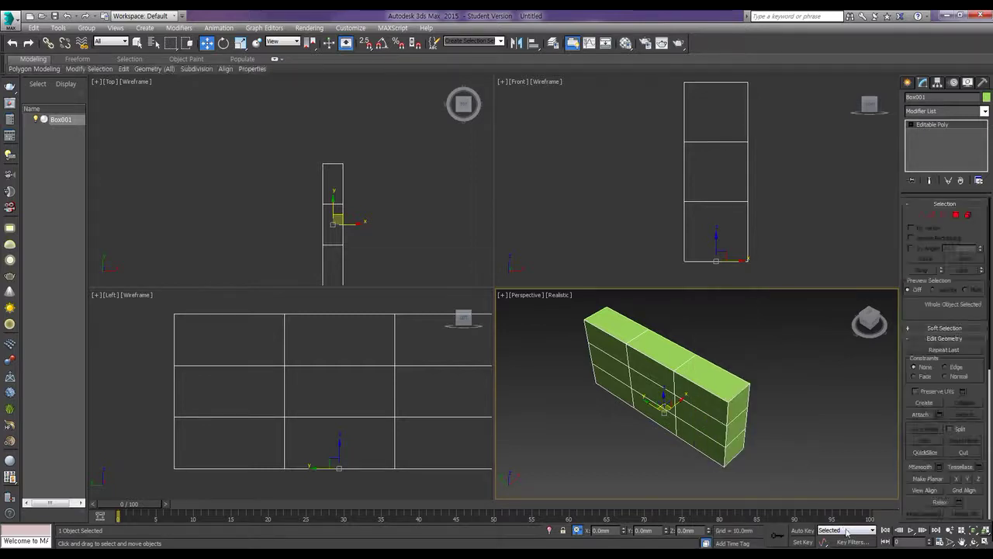
click(791, 446)
Step: With snapping on, move the left inner vertex column in the Left view to 18 mm from the box's left end
alt+middle_drag(770, 440, 780, 422)
middle_drag(447, 250, 427, 192)
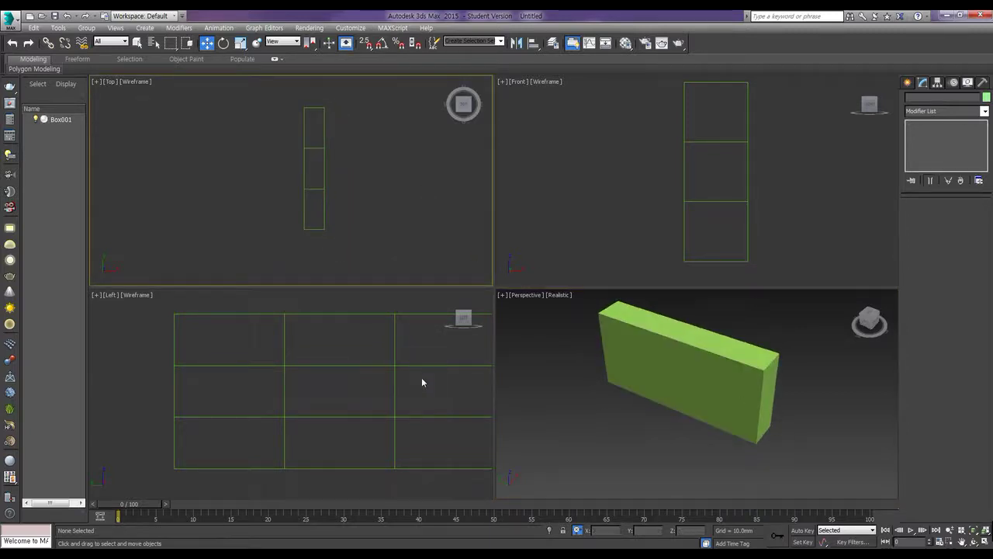
middle_drag(427, 386, 382, 376)
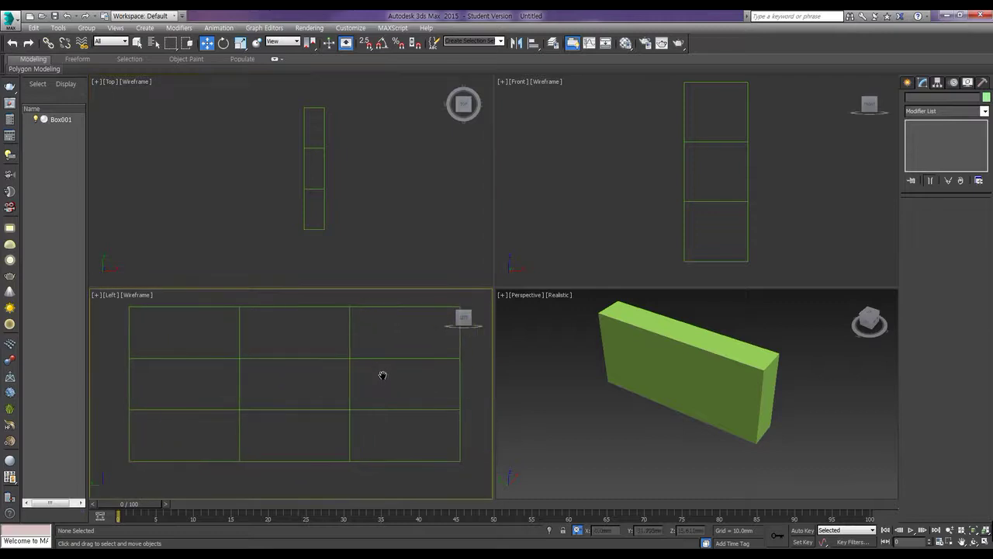
click(702, 371)
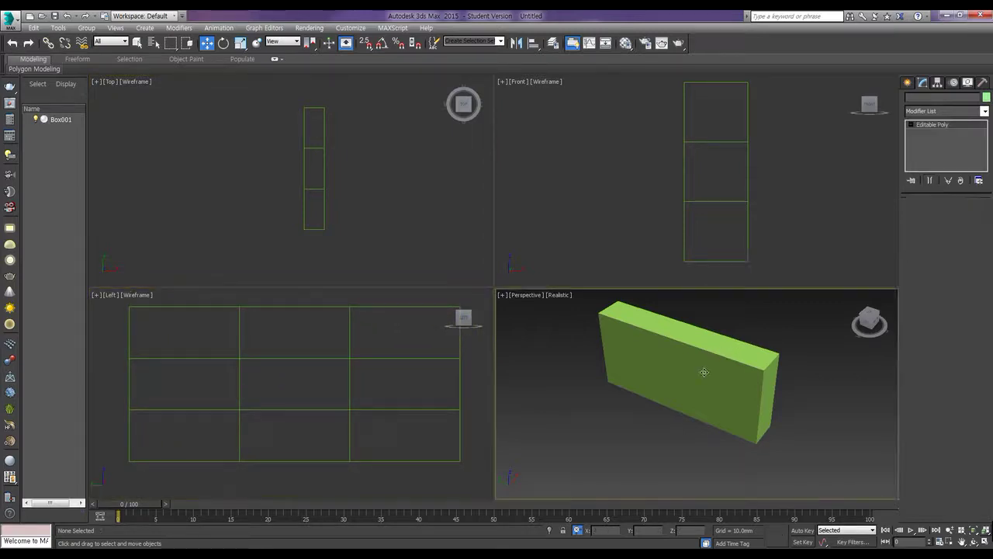
click(919, 216)
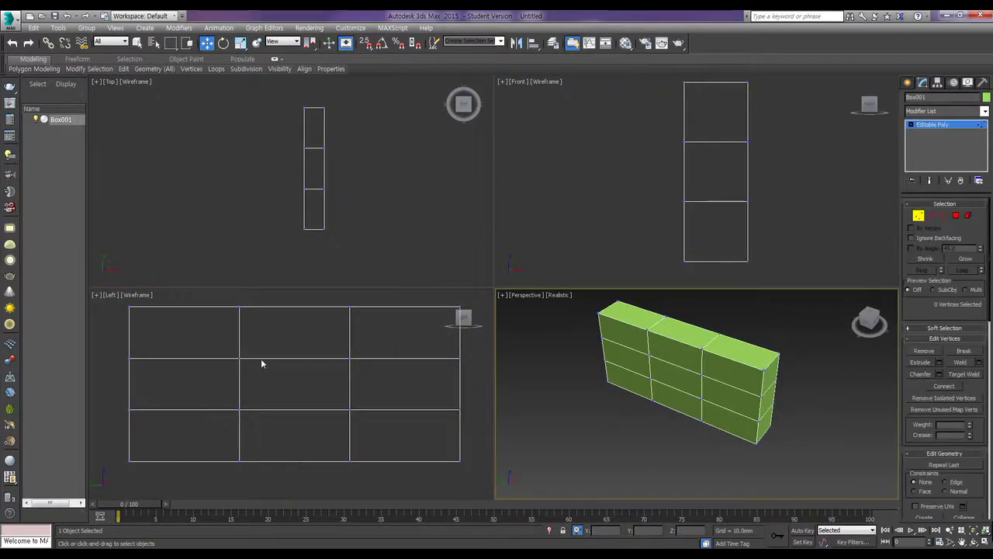
drag(222, 297, 260, 477)
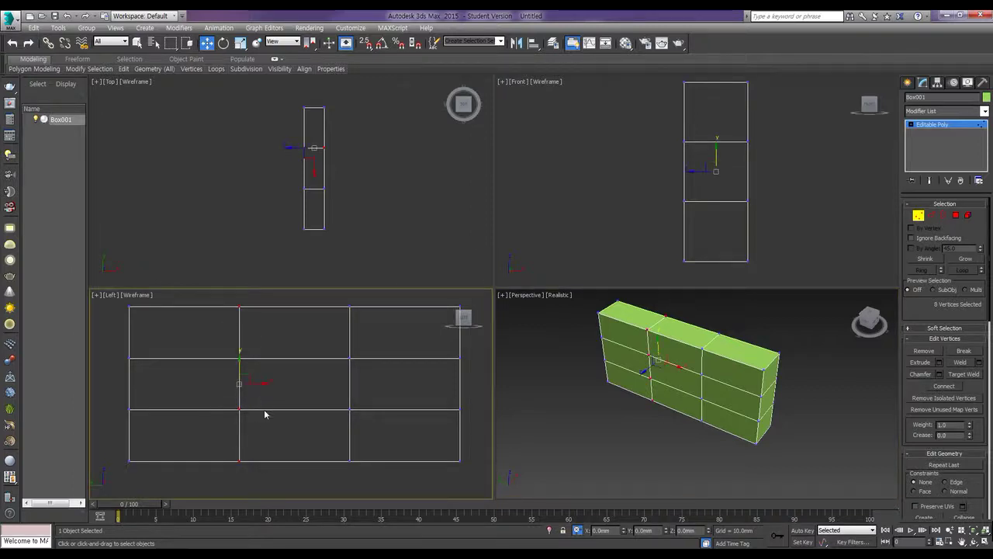
click(365, 42)
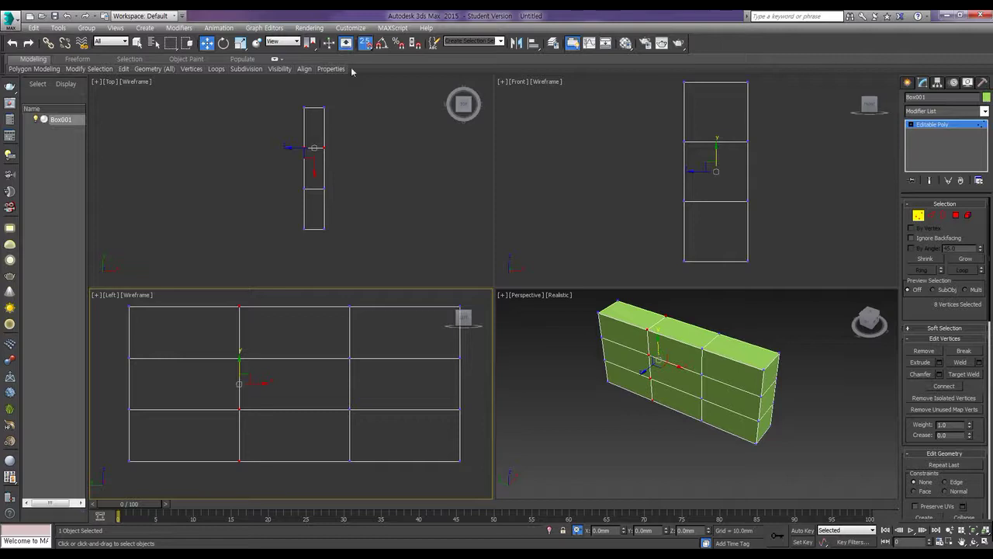
drag(239, 384, 132, 409)
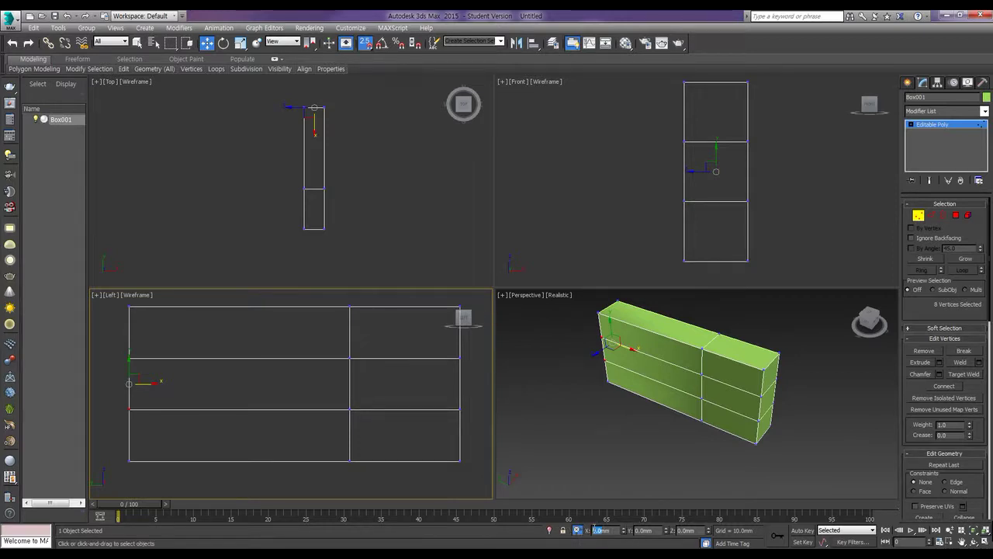
text(5)
key(Return)
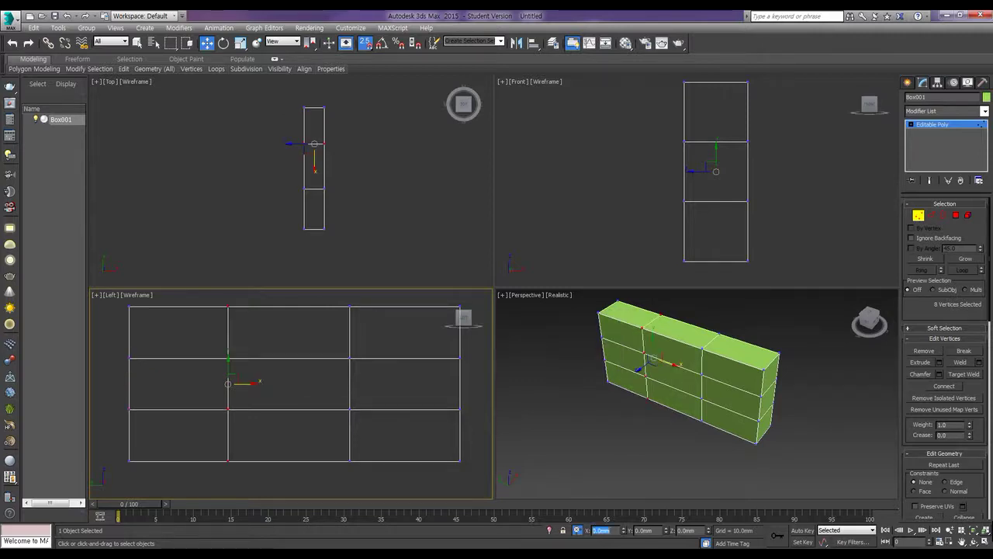
Step: Move the right inner vertex column in the Left view to 18 mm from the box's right end
drag(344, 302, 367, 485)
drag(371, 383, 459, 360)
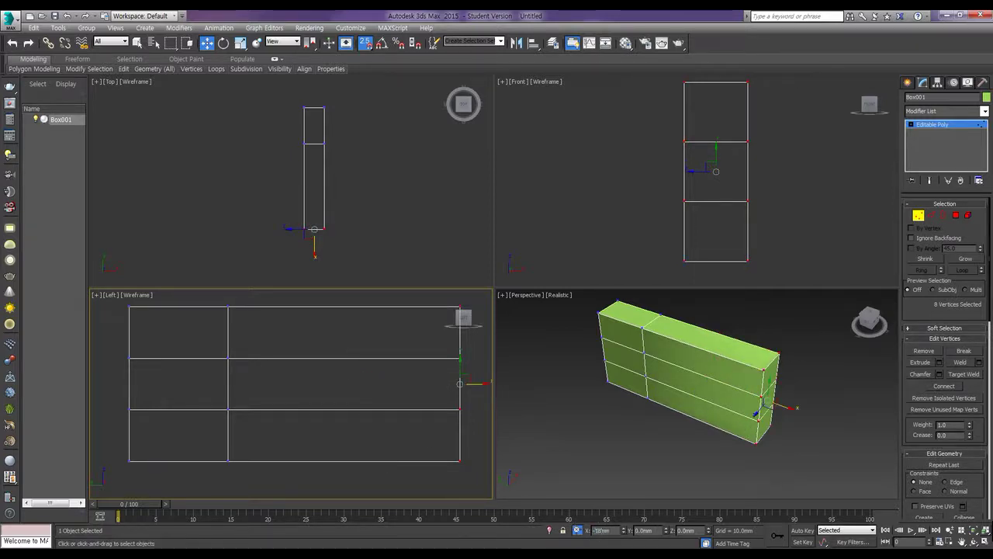
key(Return)
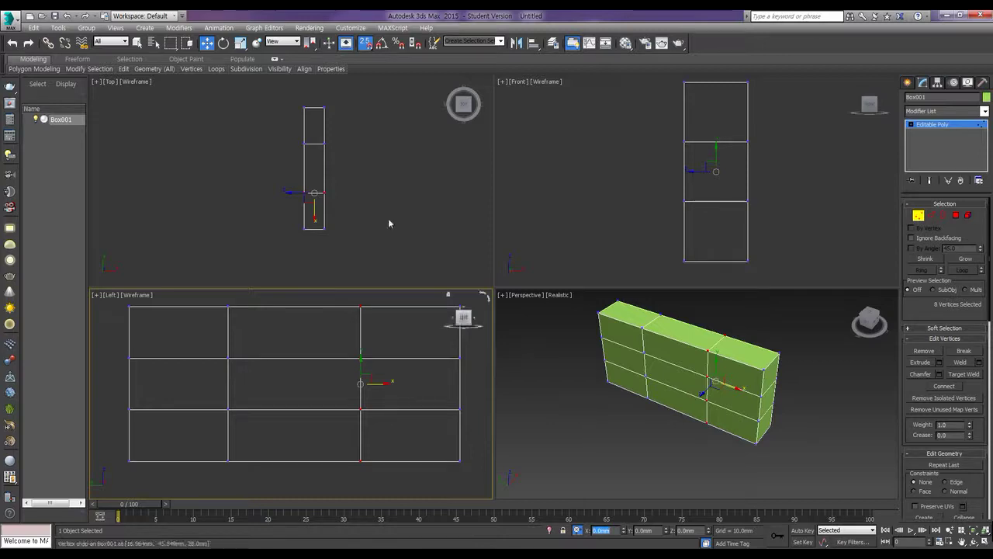
Step: Move the lower inner vertex row in the Front view to 4 mm above the box's base
right_click(791, 193)
drag(768, 219, 670, 193)
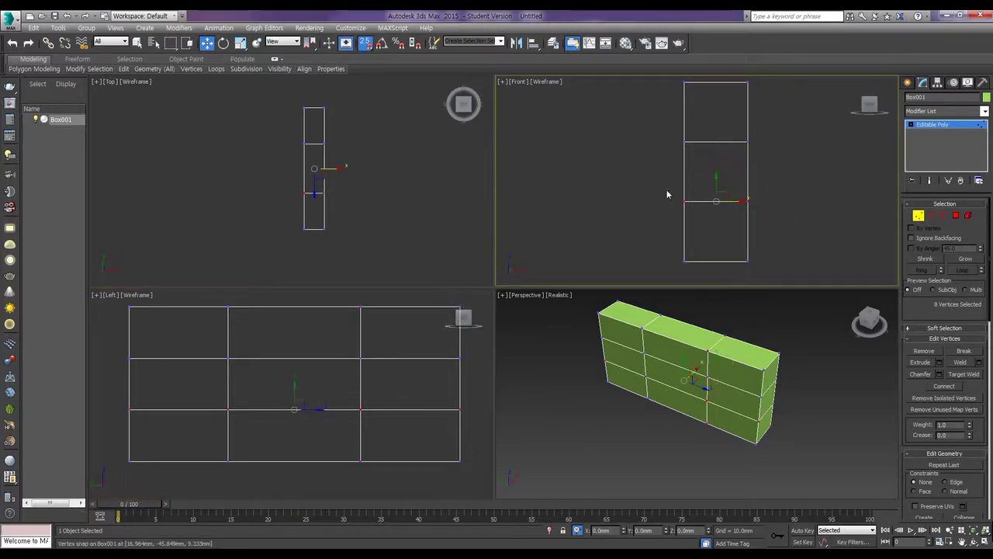
drag(729, 213, 745, 261)
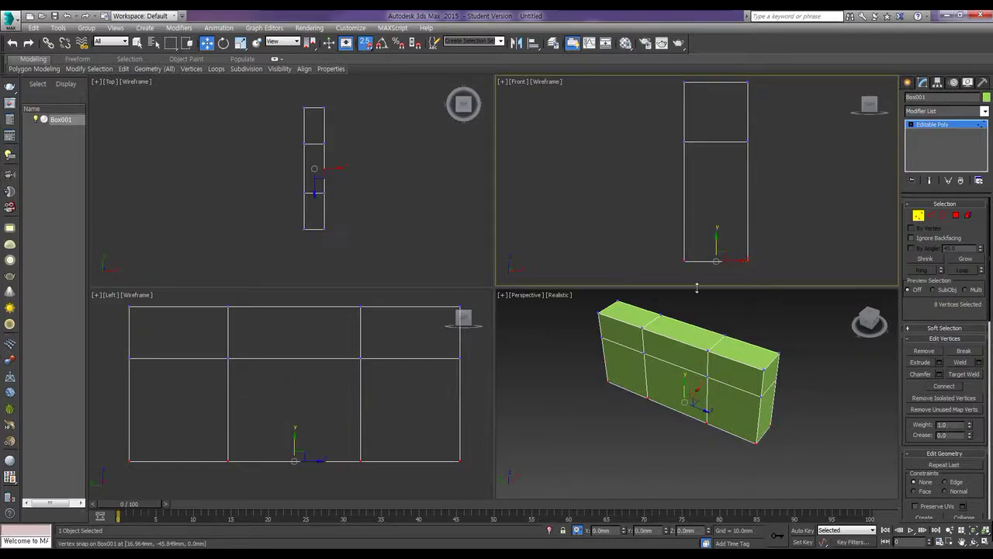
double_click(638, 530)
key(Return)
Step: Move the upper inner vertex row in the Front view to 16 mm above the box's base
click(773, 200)
drag(736, 162, 748, 260)
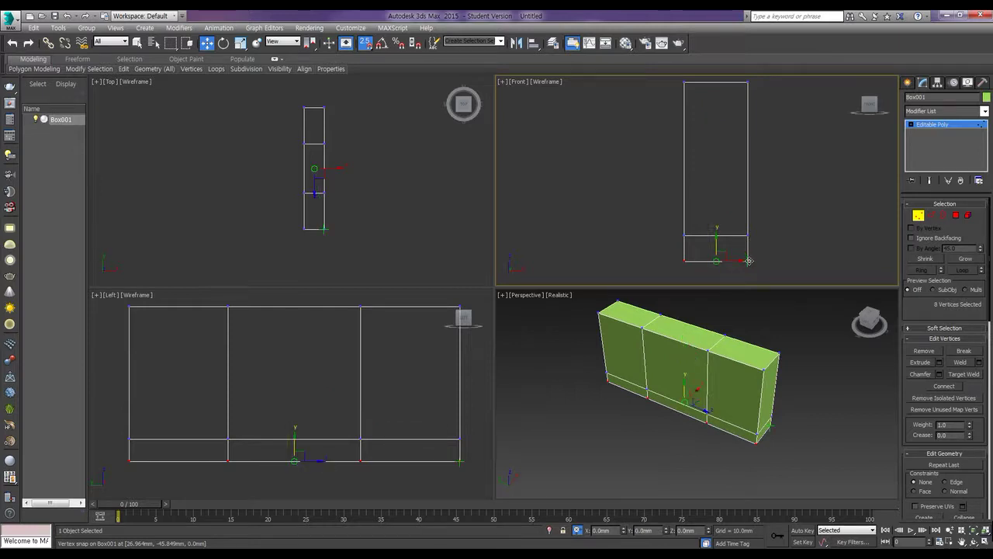
click(644, 530)
text(25)
key(Return)
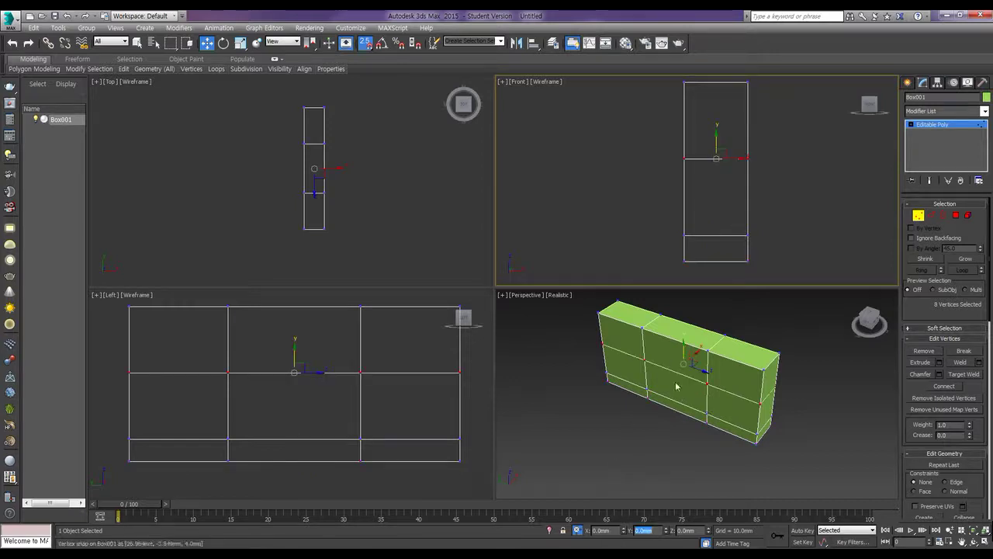
Step: Extrude the three polygons of the middle column on the box's large front face by 15 mm
click(813, 396)
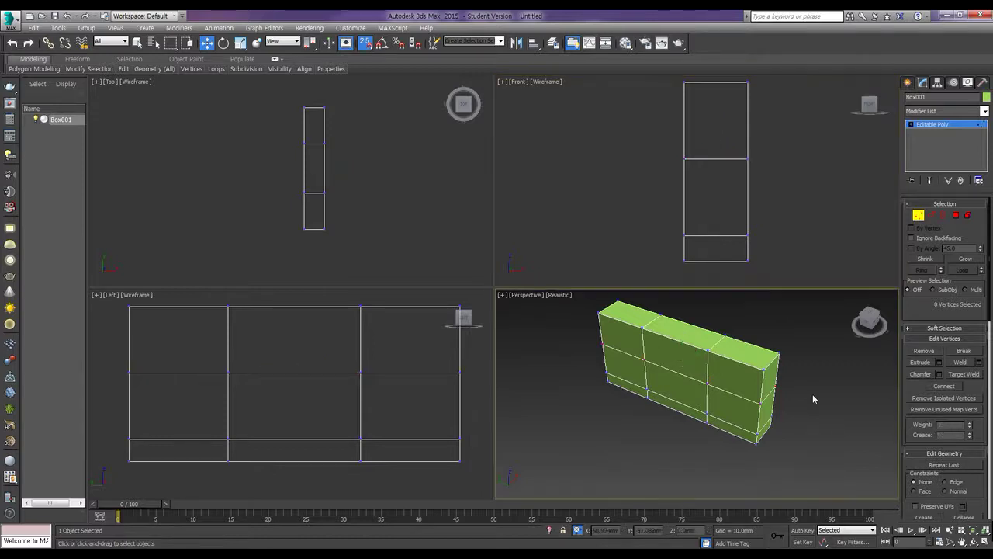
click(956, 215)
click(671, 377)
ctrl+click(677, 392)
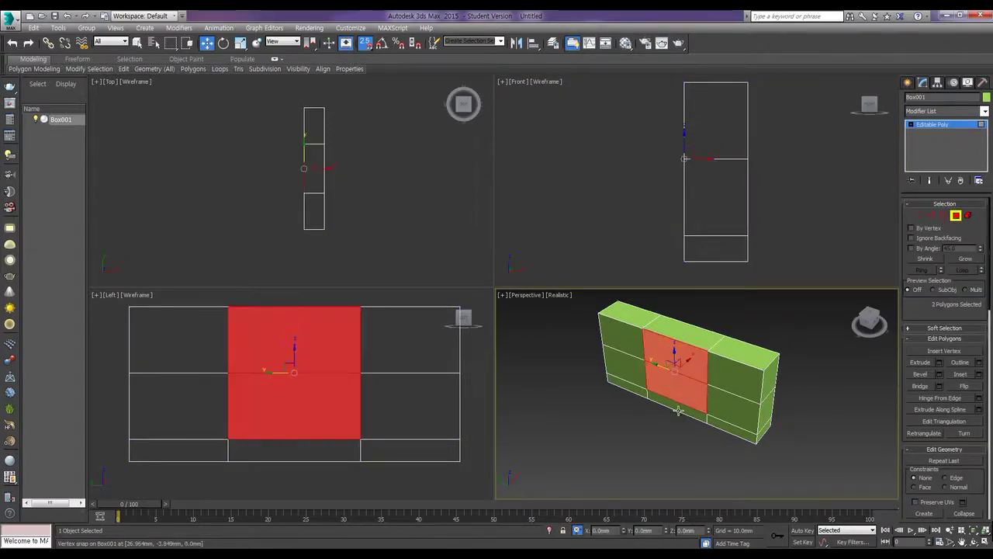
ctrl+click(679, 410)
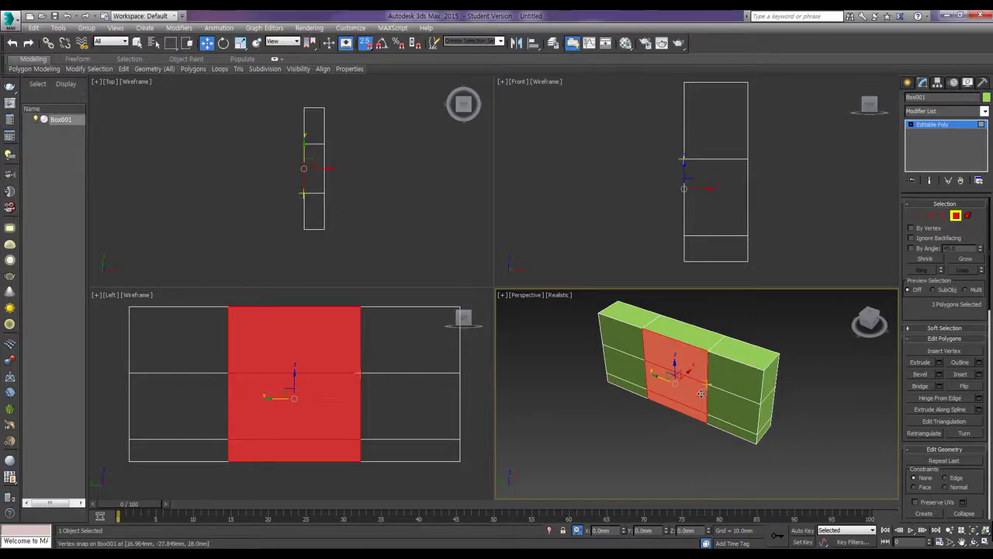
click(939, 362)
click(716, 414)
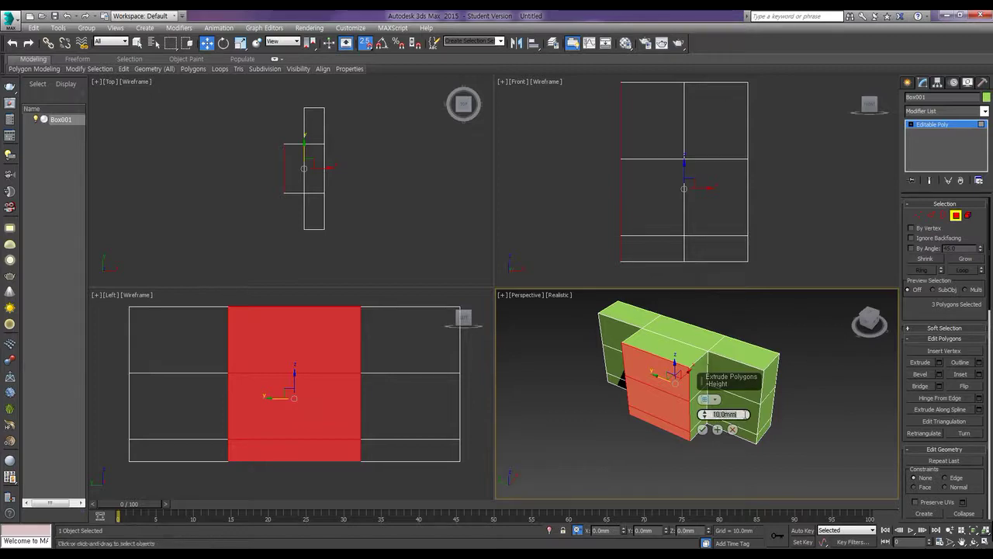
text(15)
key(Return)
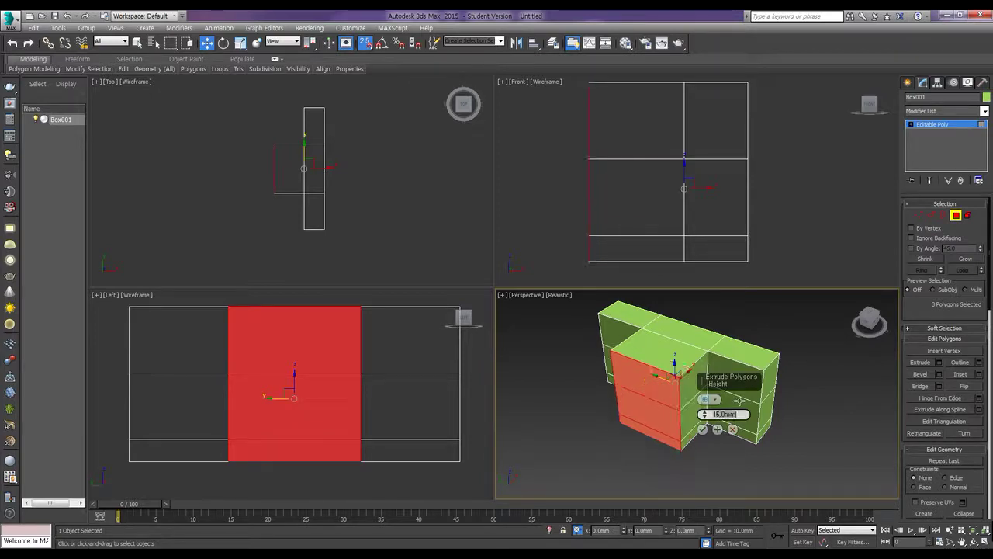
click(702, 430)
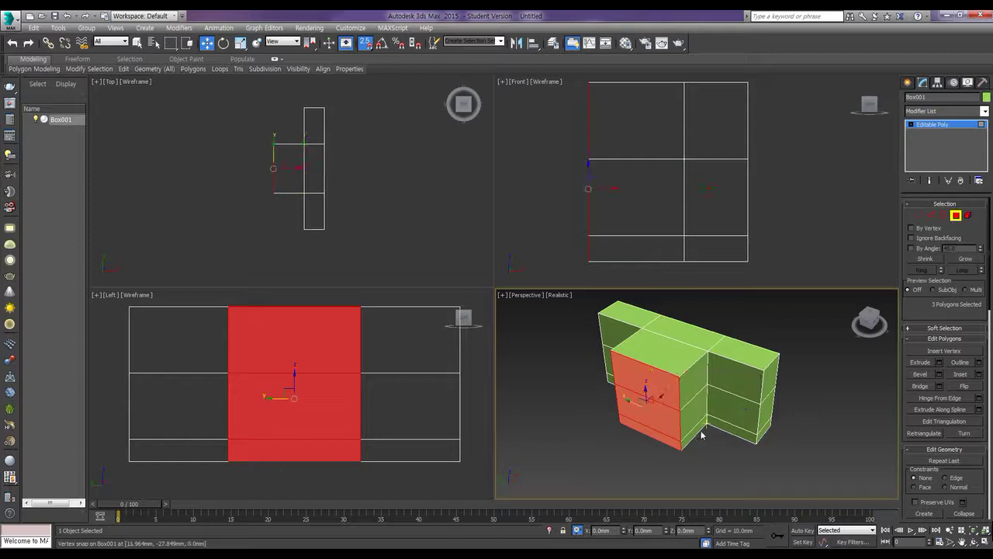
Step: Extrude the three polygons of the middle row on the box's large back face by 8 mm
alt+middle_drag(762, 401, 645, 378)
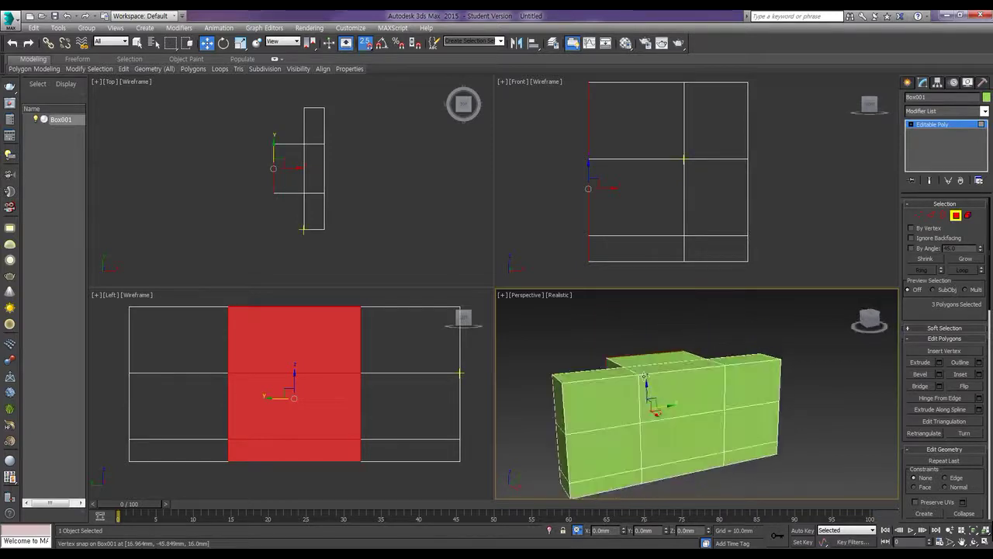
click(609, 450)
ctrl+click(679, 441)
ctrl+click(748, 429)
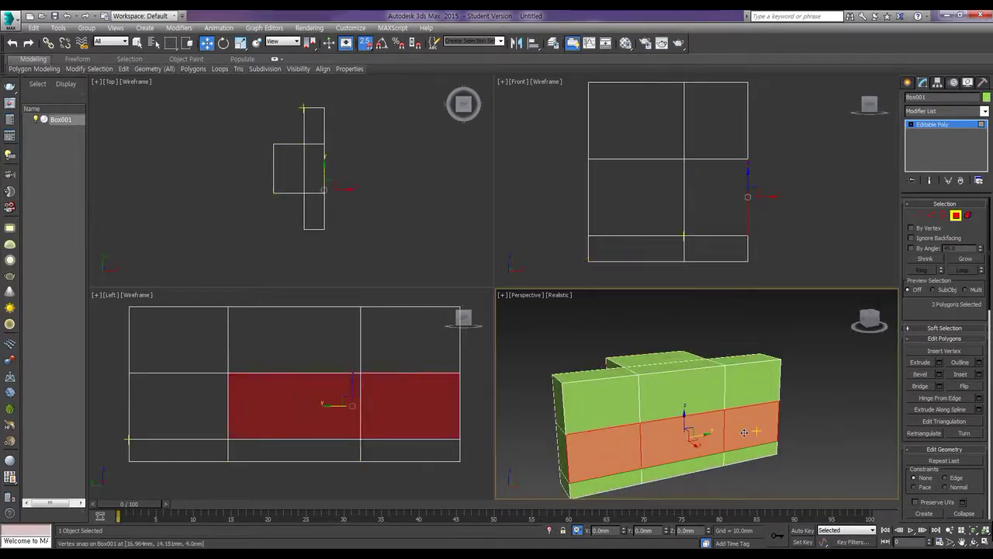
click(941, 363)
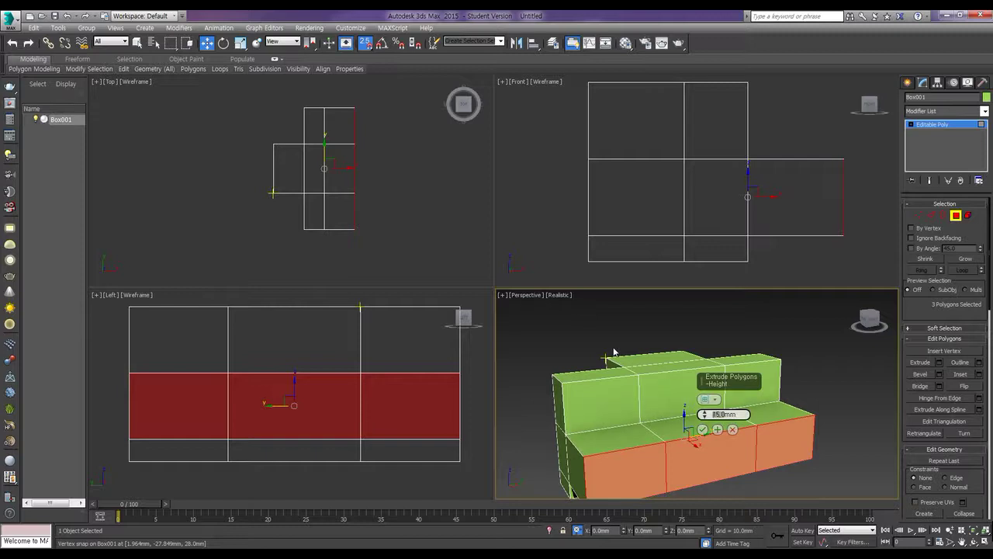
text(8)
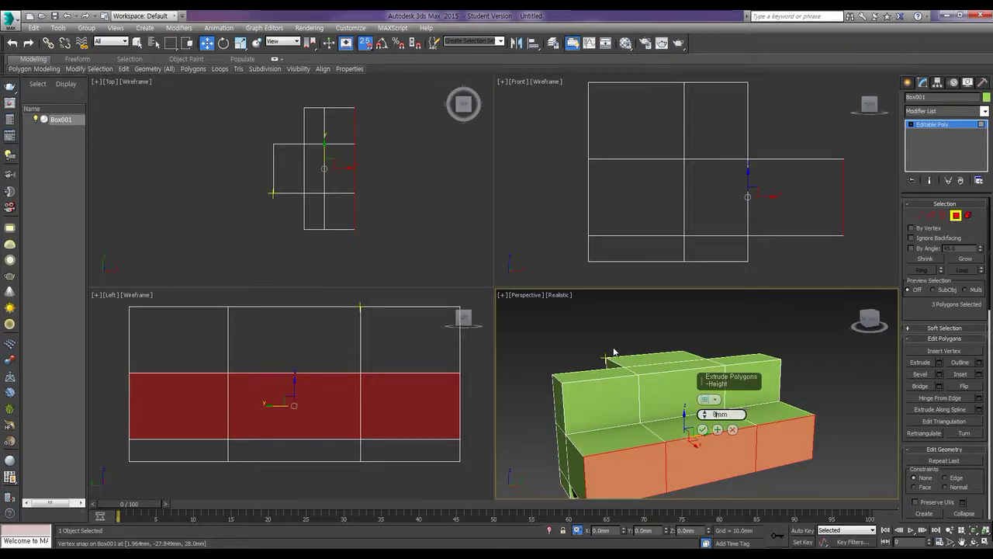
key(Return)
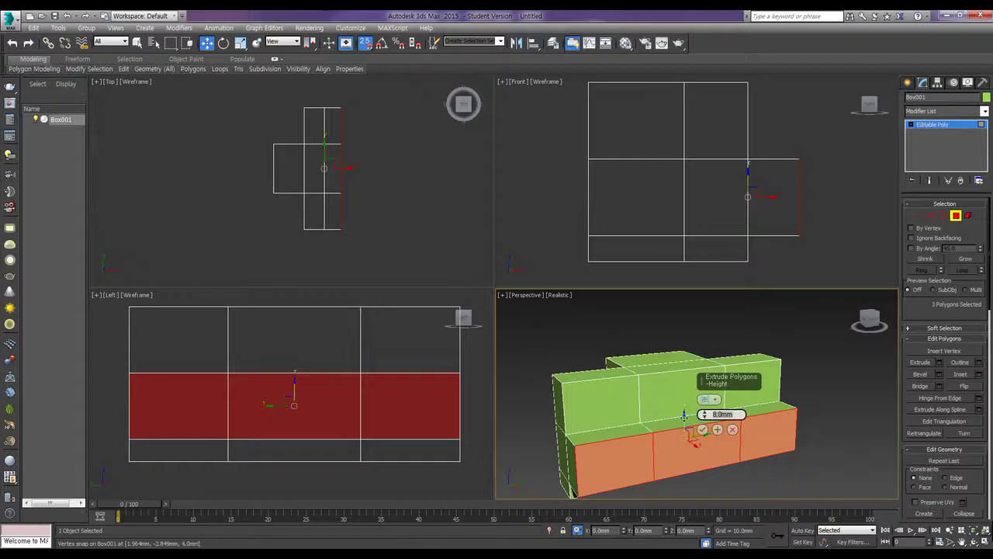
click(703, 429)
Step: Select the two horizontal edges and the vertical edge that subdivide the block's end face
alt+middle_drag(745, 440, 681, 416)
key(ctrl+d)
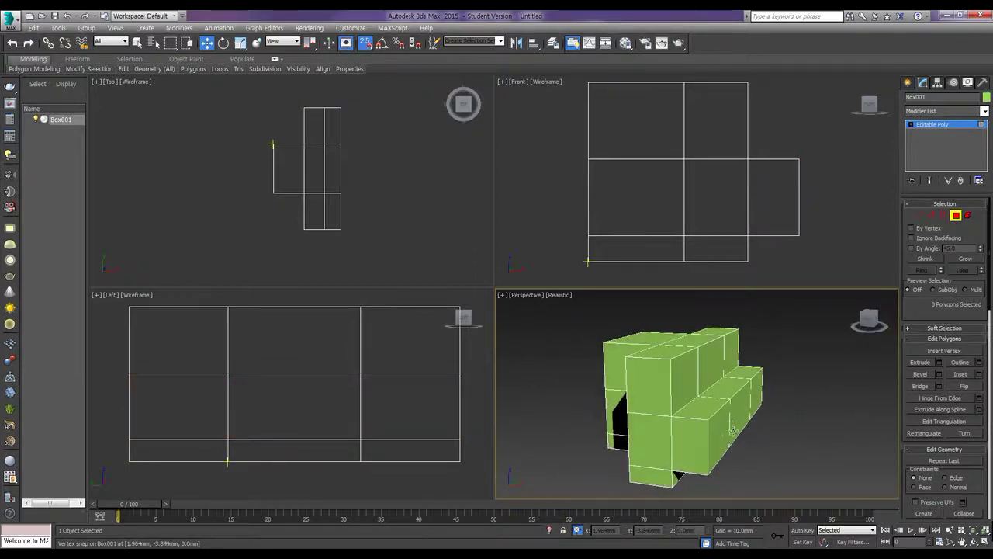
key(2)
click(666, 414)
click(652, 414)
ctrl+click(670, 431)
ctrl+click(655, 468)
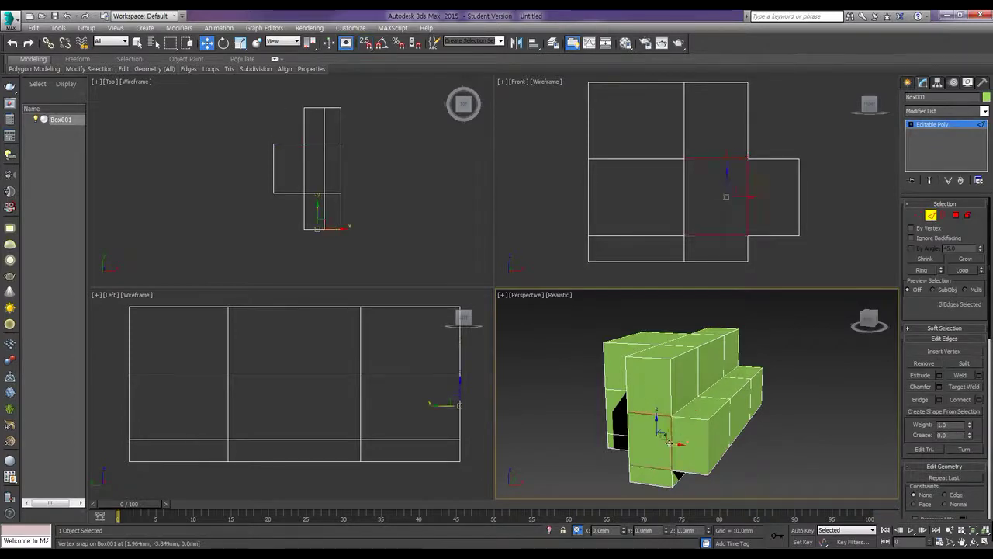
Step: Add the subdividing edges across the stepped back and the block's top face to the edge selection
ctrl+click(701, 382)
ctrl+click(716, 396)
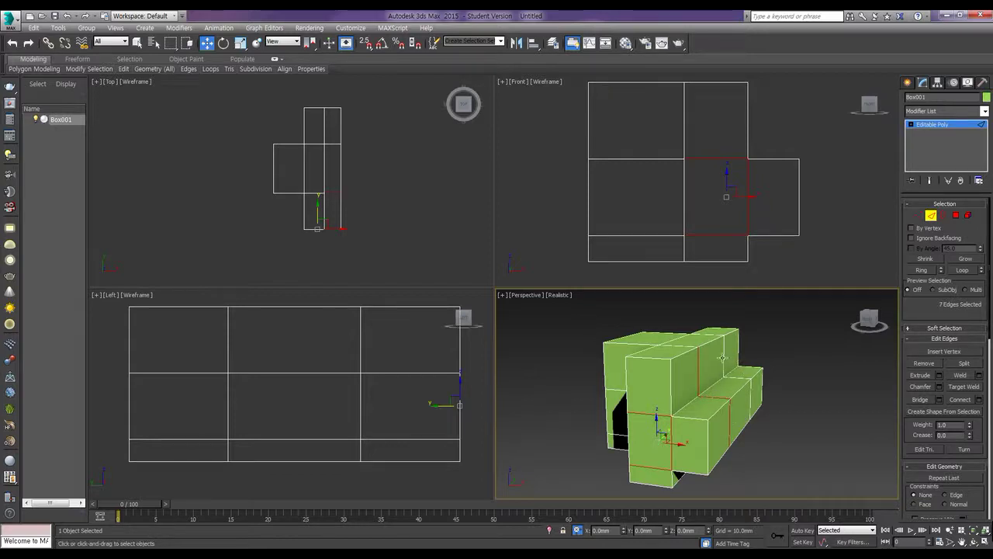
ctrl+double_click(735, 378)
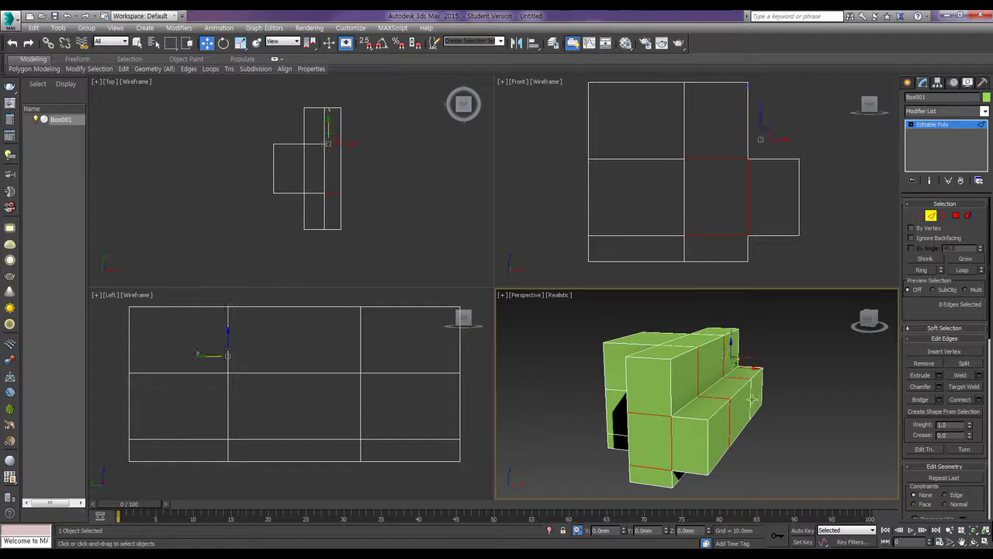
ctrl+double_click(680, 345)
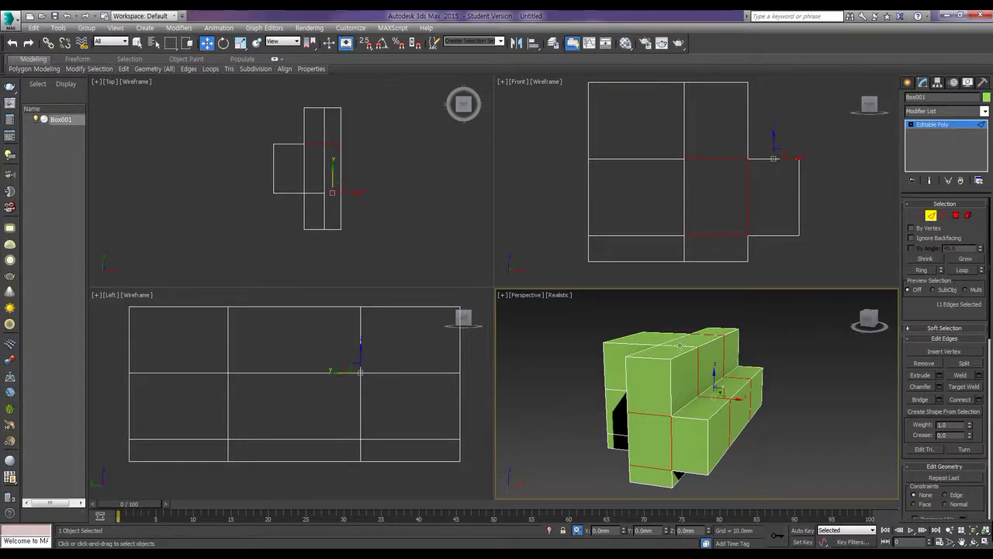
ctrl+click(675, 340)
ctrl+click(724, 392)
Step: Add the subdividing edges on the underside of the extruded step and the block's base to the edge selection
alt+middle_drag(705, 366, 600, 394)
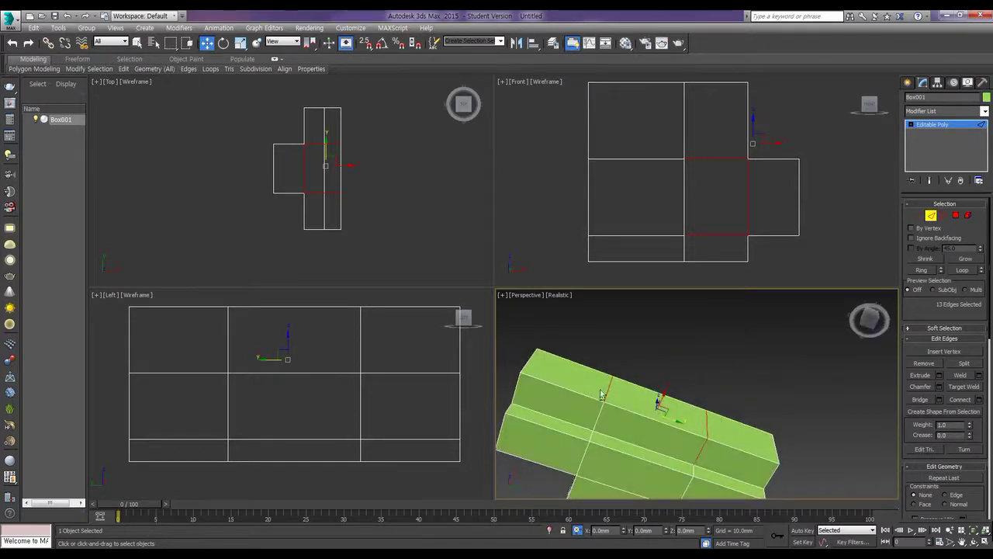
ctrl+click(592, 434)
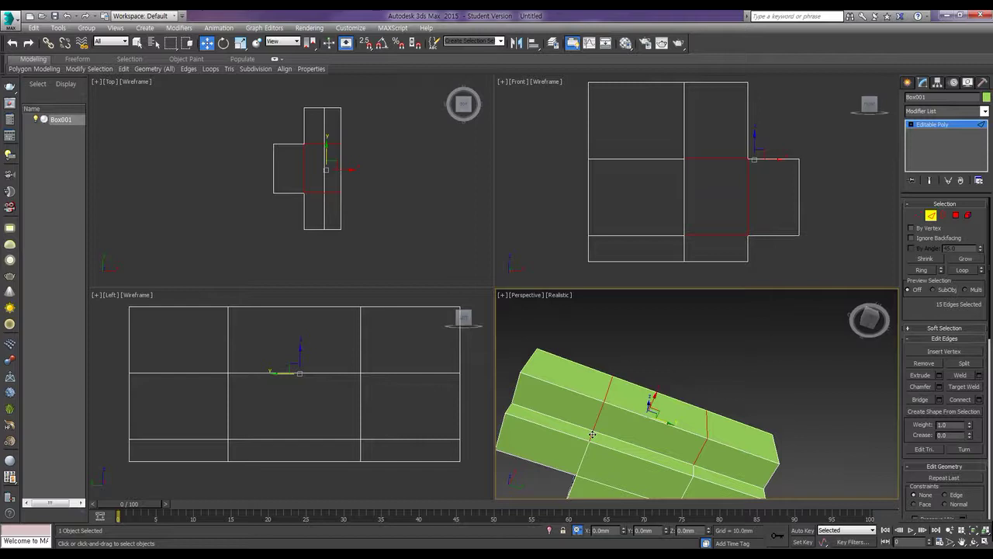
ctrl+click(695, 471)
alt+middle_drag(661, 468, 594, 384)
ctrl+click(600, 384)
ctrl+click(604, 388)
ctrl+click(611, 427)
ctrl+click(706, 451)
Step: Extend the edge selection with the horizontal subdividing edges on the block's opposite end, its wing and the projecting front block
alt+middle_drag(721, 420, 656, 389)
click(595, 378)
ctrl+click(586, 355)
ctrl+click(635, 318)
ctrl+click(635, 404)
alt+middle_drag(694, 382, 590, 342)
ctrl+click(588, 331)
ctrl+click(592, 408)
ctrl+click(641, 404)
ctrl+click(668, 333)
ctrl+click(714, 397)
ctrl+click(726, 357)
Step: Add the horizontal edges around the projecting block's side and adjoining wing, and deselect the wing's top outline edge
alt+middle_drag(726, 358, 610, 381)
ctrl+click(618, 374)
ctrl+click(628, 426)
ctrl+click(669, 418)
ctrl+click(678, 372)
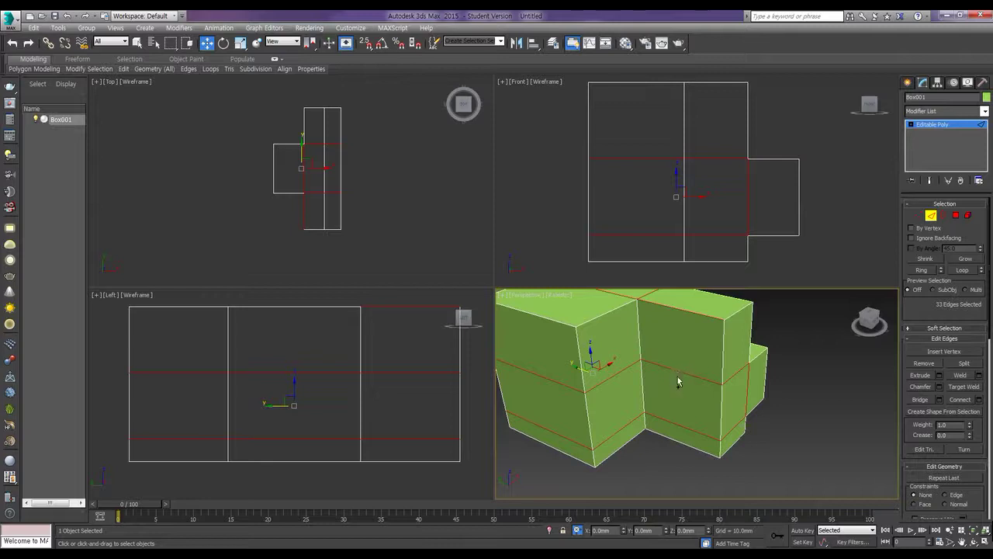
alt+middle_drag(657, 397, 685, 330)
alt+click(690, 320)
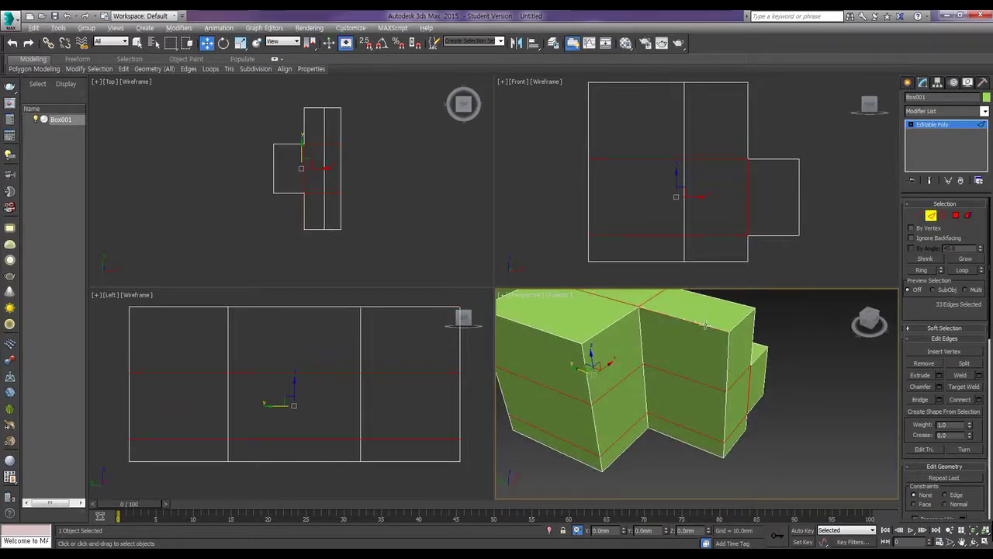
Step: Check the edge selection around the model and remove the selected subdividing edges
alt+middle_drag(676, 386, 712, 327)
alt+middle_drag(748, 323, 797, 394)
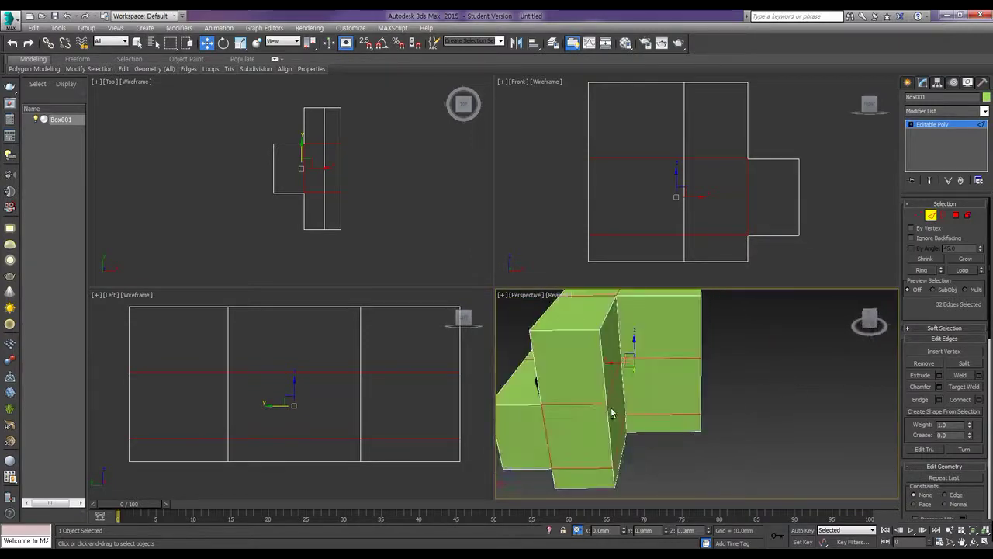
alt+middle_drag(616, 415, 703, 377)
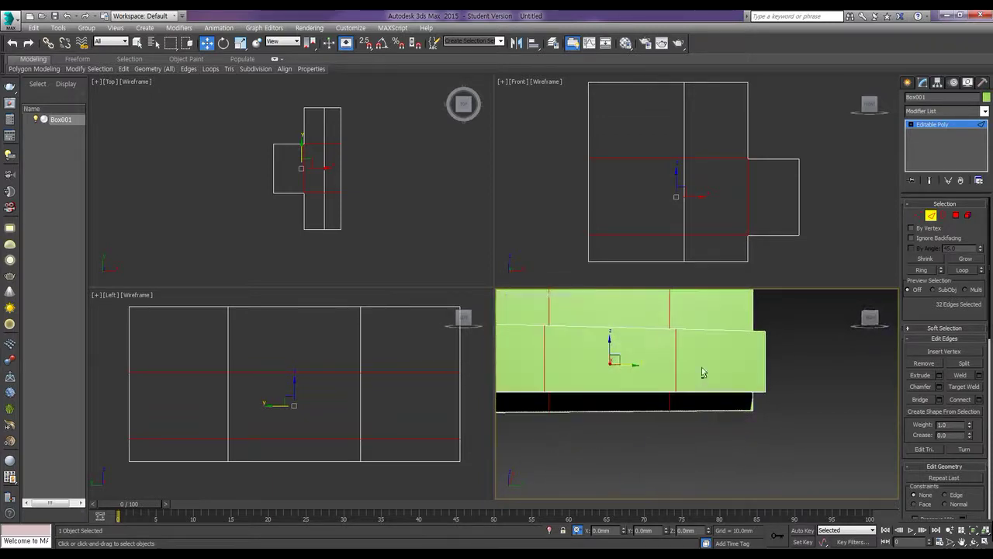
click(924, 364)
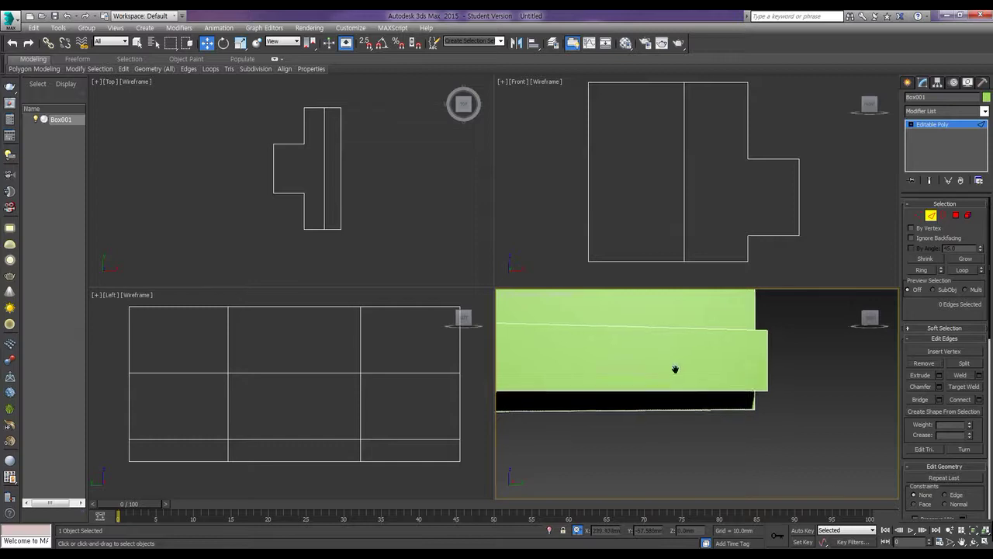
scroll(672, 368, up, 2)
alt+middle_drag(685, 365, 749, 377)
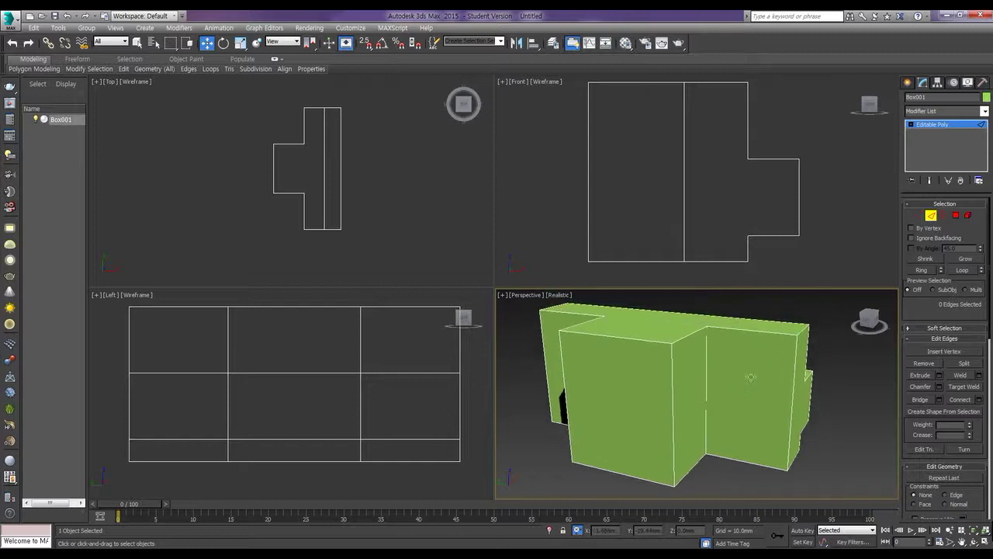
Step: Select the leftover mid-edge vertices on the projecting block's near corner and along the adjoining wing
click(919, 216)
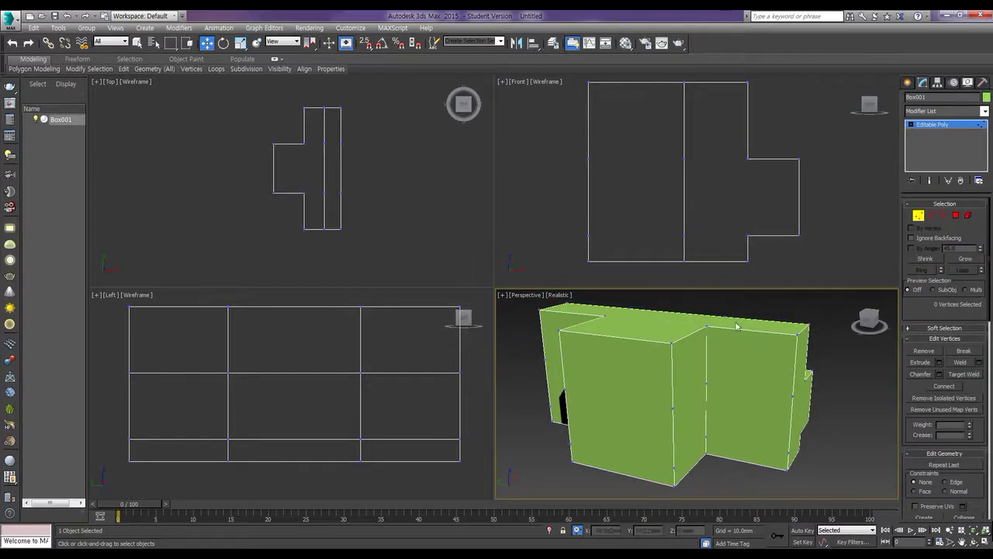
click(674, 407)
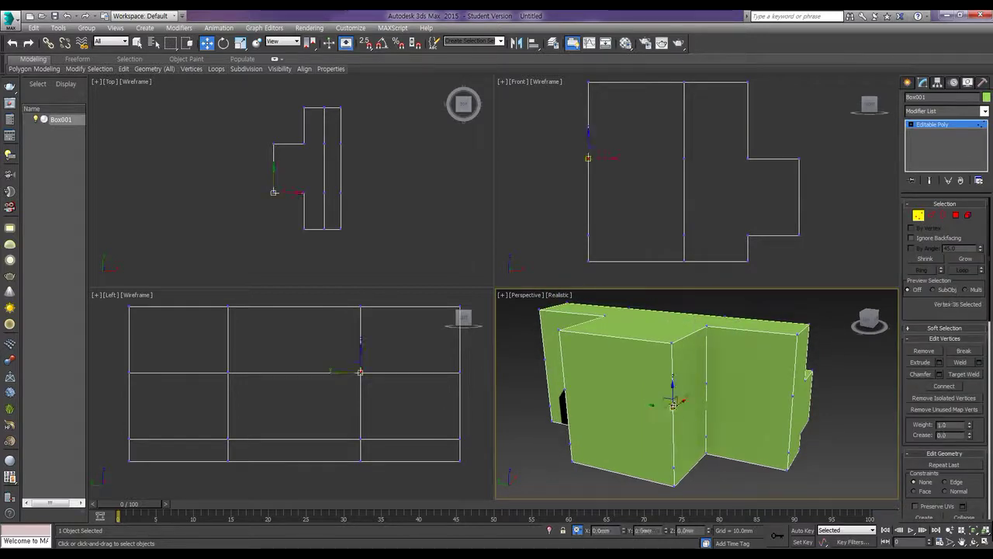
ctrl+click(706, 389)
ctrl+click(791, 396)
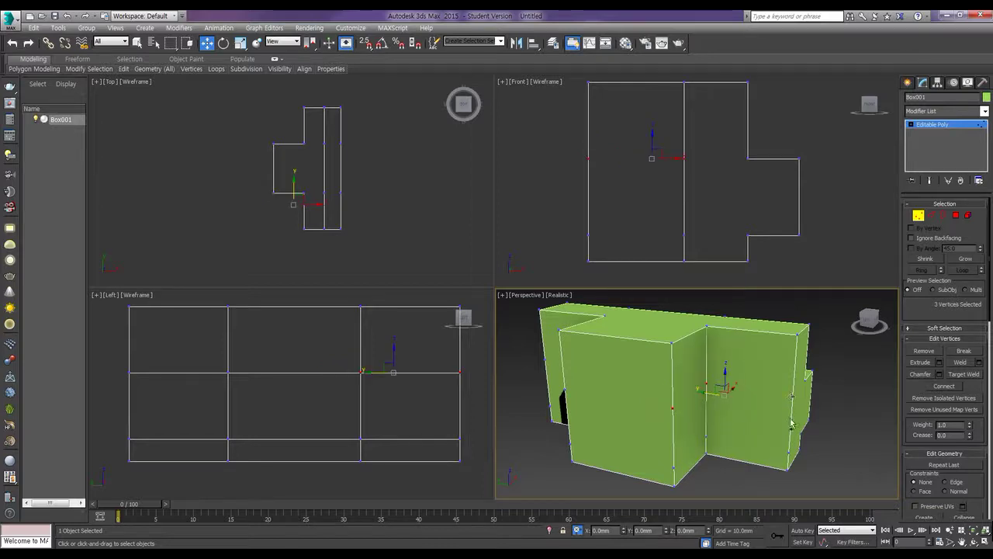
ctrl+click(788, 452)
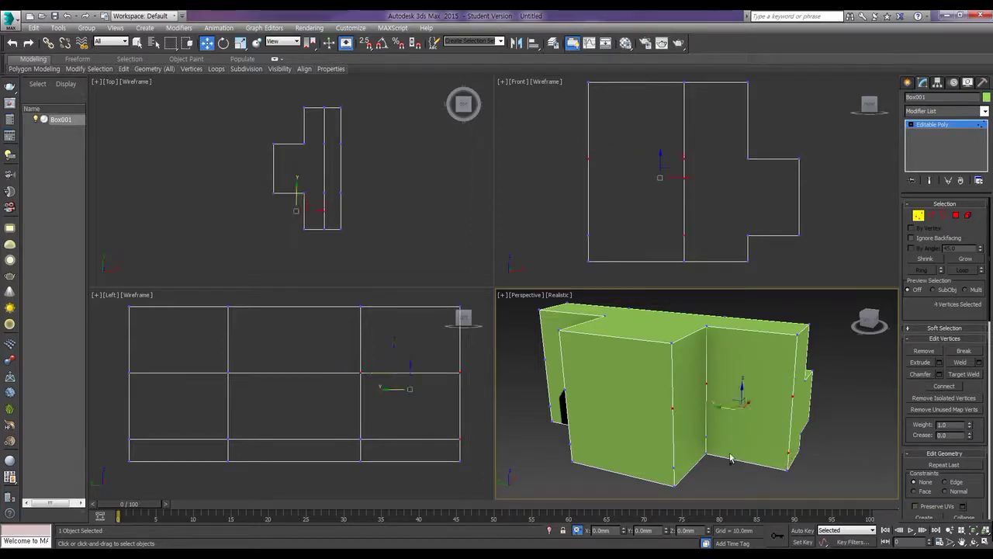
ctrl+click(673, 469)
ctrl+click(572, 459)
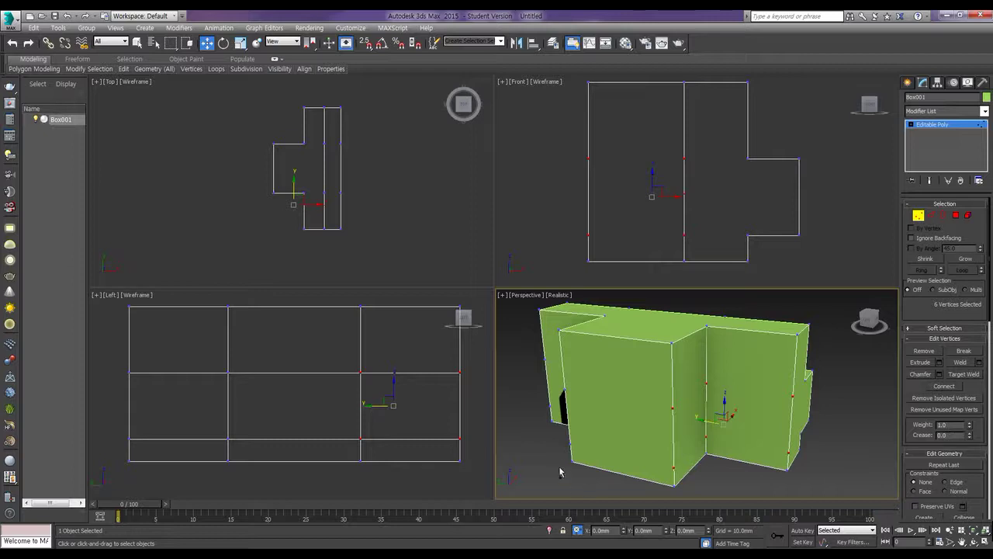
Step: Add the leftover vertices on the projecting block's far corner and the opposite wing to the vertex selection
ctrl+click(569, 444)
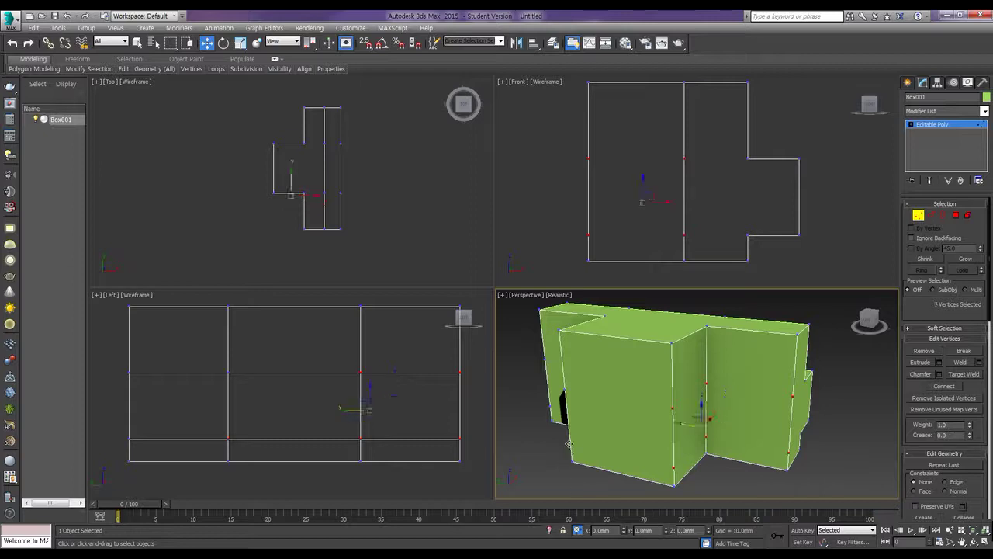
ctrl+click(563, 391)
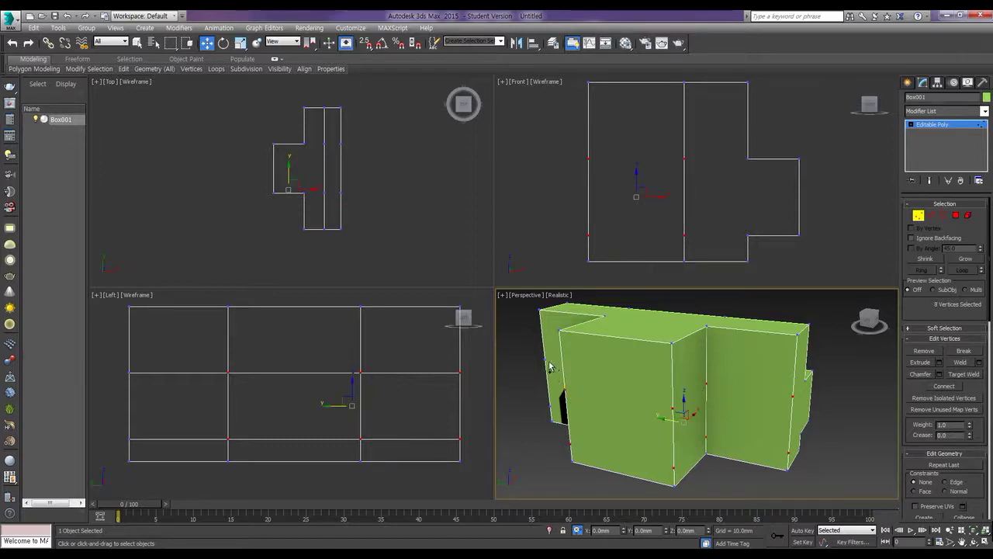
ctrl+click(544, 358)
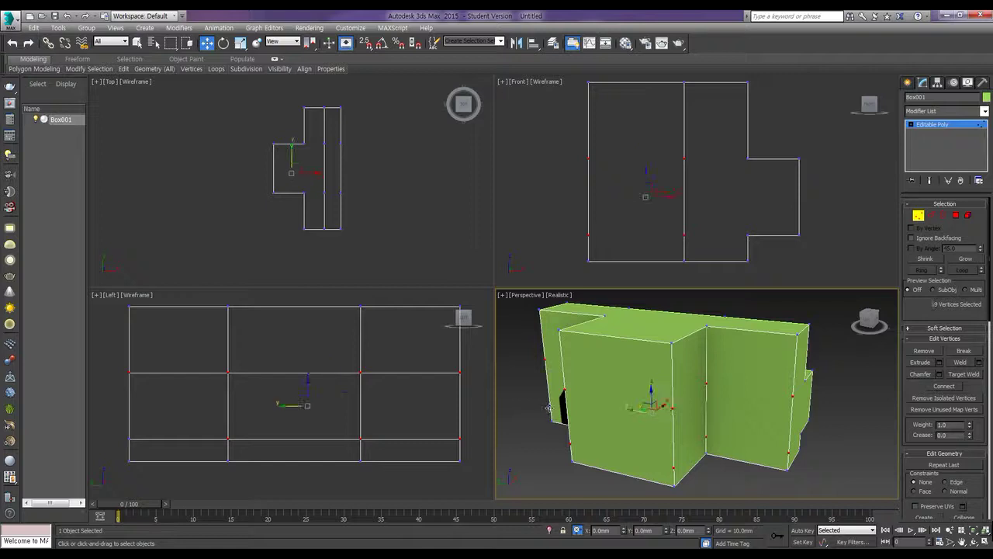
alt+middle_drag(608, 444, 662, 403)
ctrl+click(655, 373)
alt+click(650, 433)
alt+middle_drag(606, 442, 699, 388)
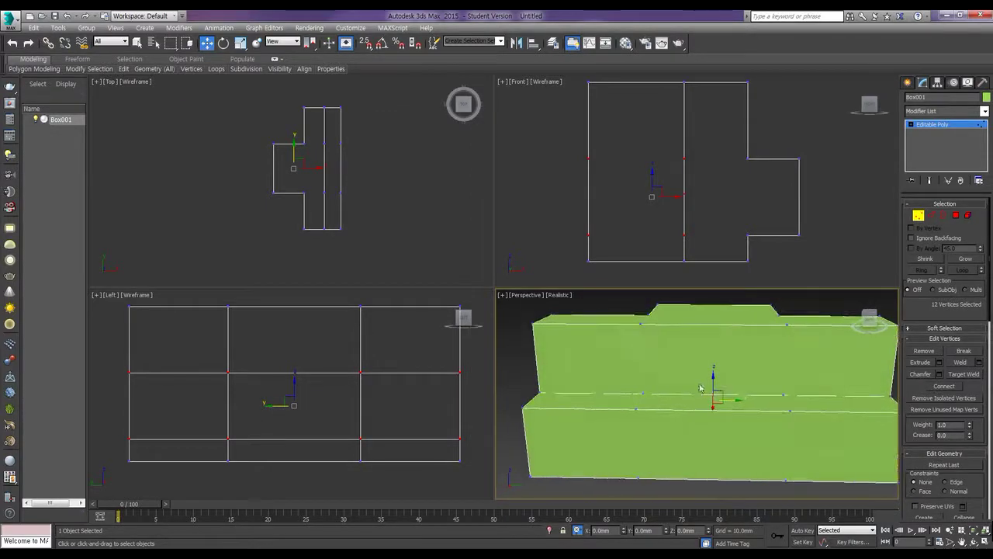
Step: Add the eight leftover vertices along the top, ledge and lower edges of the stepped back to the vertex selection
ctrl+click(641, 325)
ctrl+click(787, 325)
ctrl+click(784, 395)
ctrl+click(789, 409)
ctrl+click(637, 408)
ctrl+click(643, 393)
ctrl+click(637, 476)
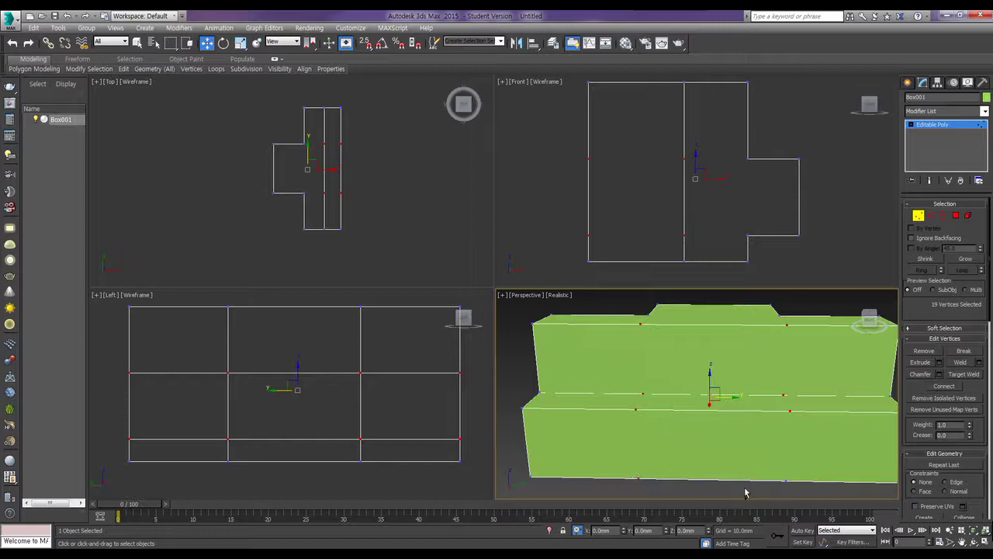
ctrl+click(786, 481)
Step: Add the four leftover vertices beneath the step to the selection and remove all selected vertices
alt+middle_drag(663, 444, 698, 377)
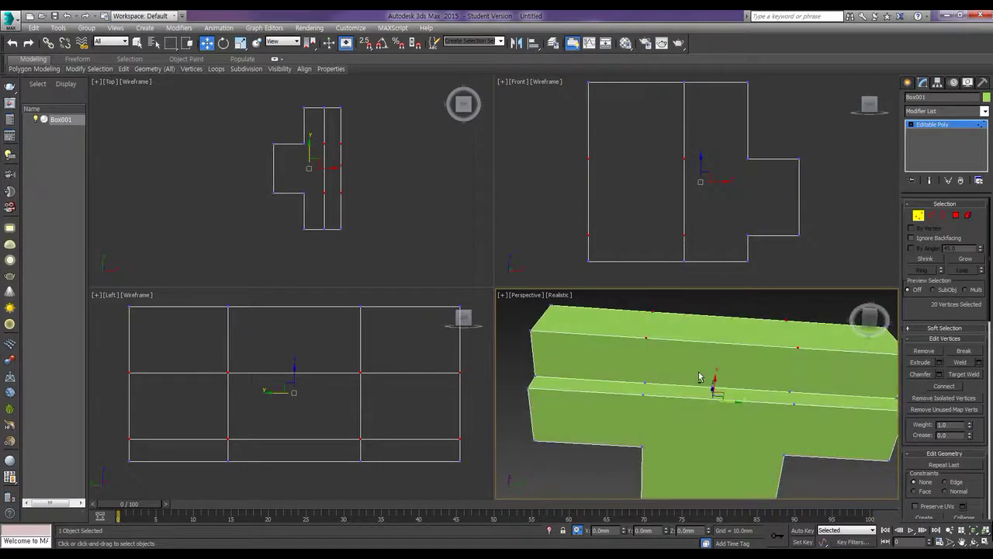
ctrl+click(646, 382)
alt+click(643, 396)
ctrl+click(790, 391)
ctrl+click(792, 403)
alt+middle_drag(696, 446, 736, 429)
key(z)
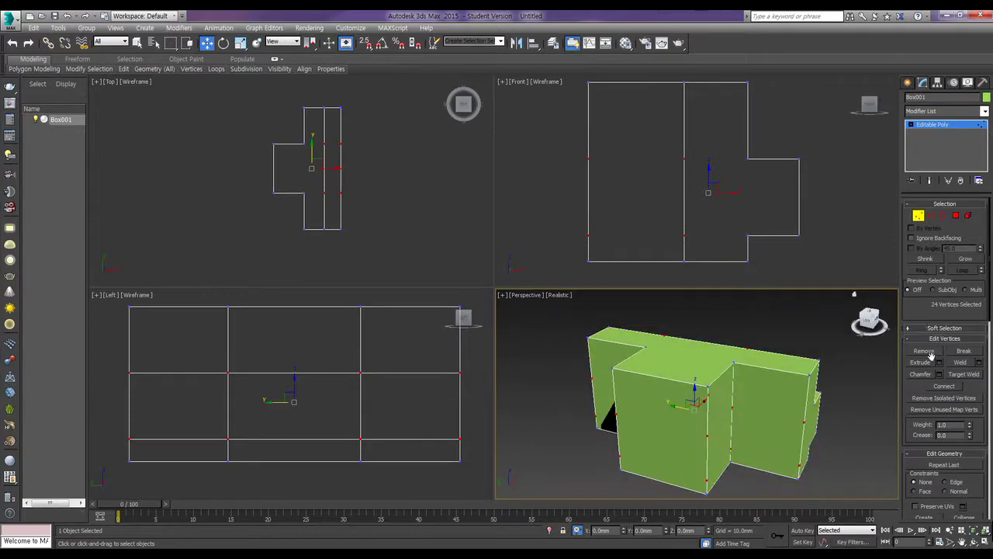
click(930, 353)
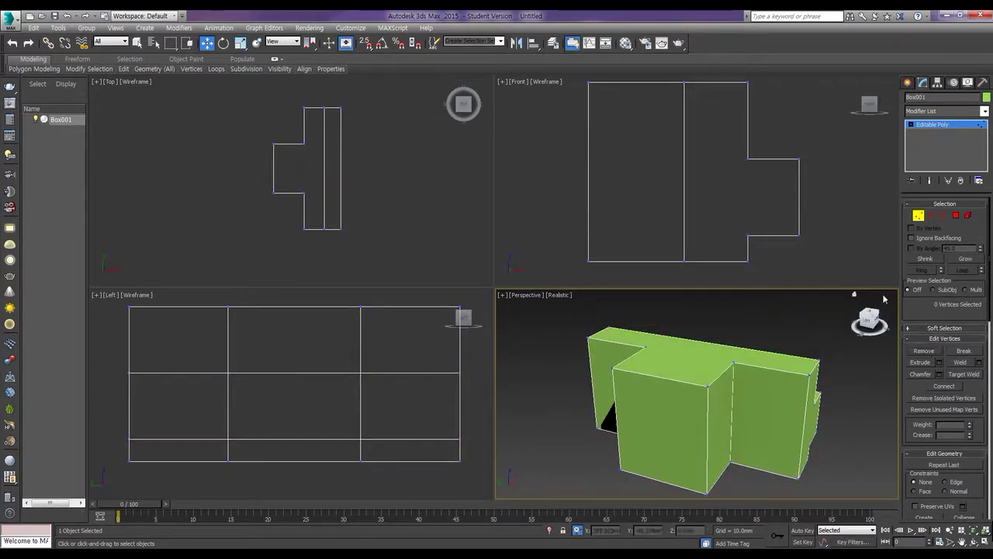
Step: Leave vertex editing and deselect the finished block
click(919, 215)
click(853, 412)
middle_drag(854, 412, 832, 397)
alt+middle_drag(660, 413, 716, 381)
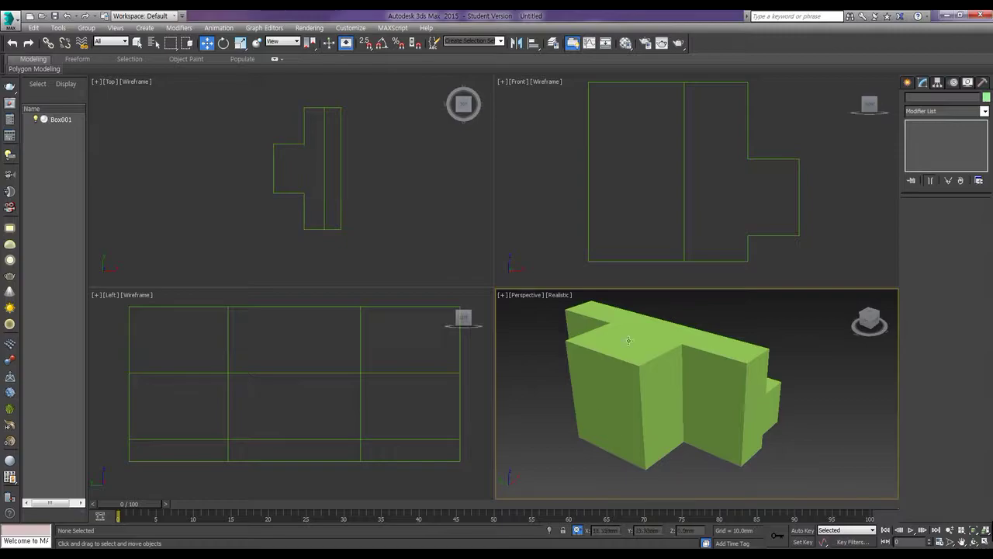